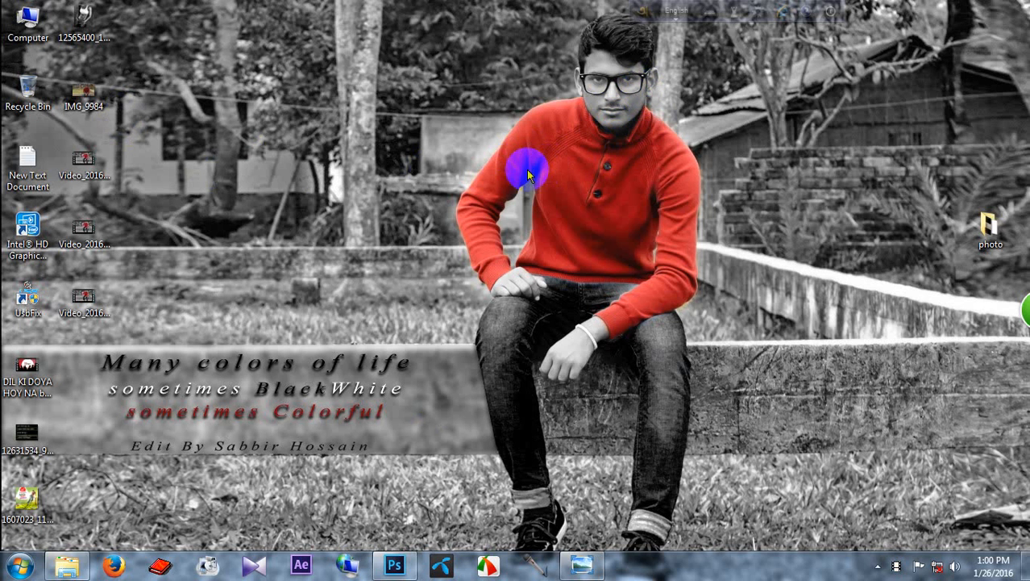
View the IMG_9984 photo from the desktop in Windows Photo Viewer and close it again.
{"action": "left_click", "coordinate": [101, 104]}
{"action": "double_click", "coordinate": [101, 104]}
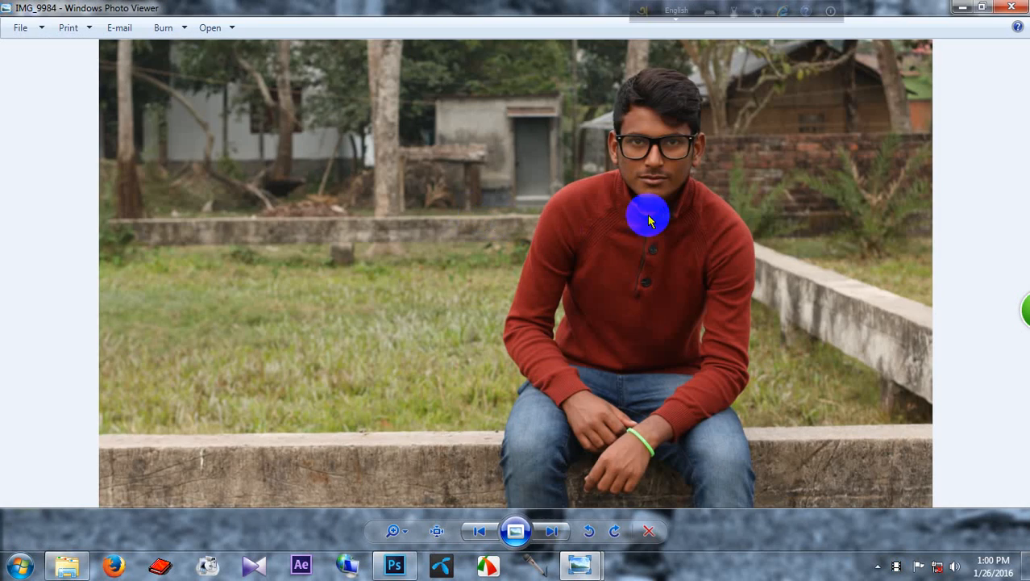
{"action": "left_click", "coordinate": [1012, 8]}
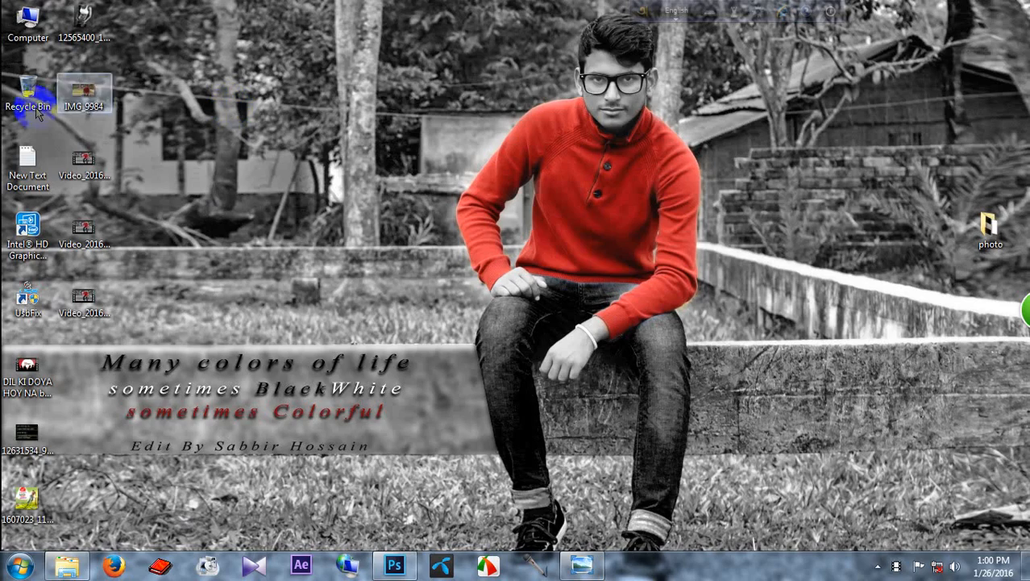
Open the desktop photo IMG_9984 in Photoshop and apply Auto Contrast to it.
{"action": "left_click_drag", "start_coordinate": [88, 101], "coordinate": [308, 265]}
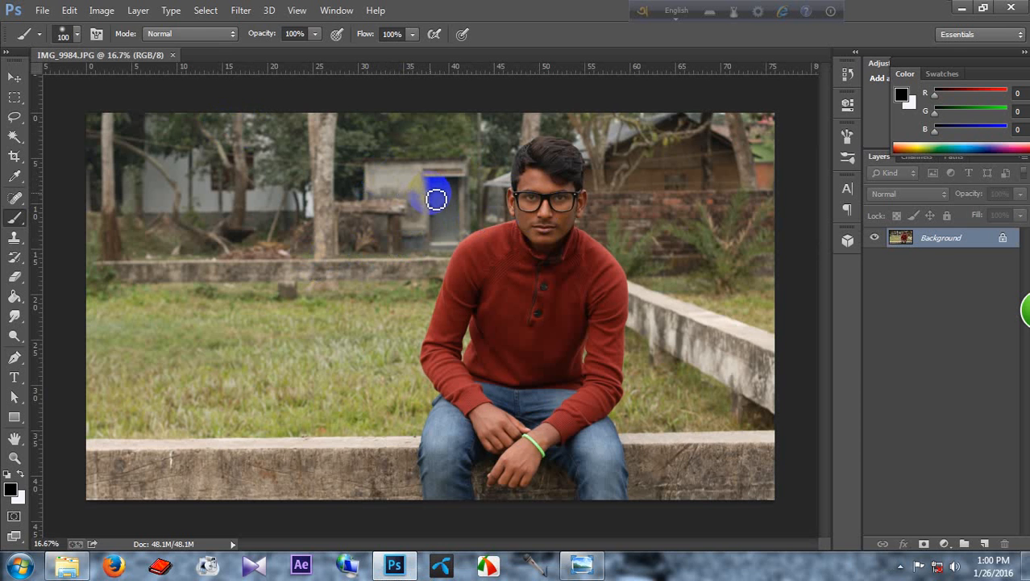
{"action": "left_click", "coordinate": [103, 11]}
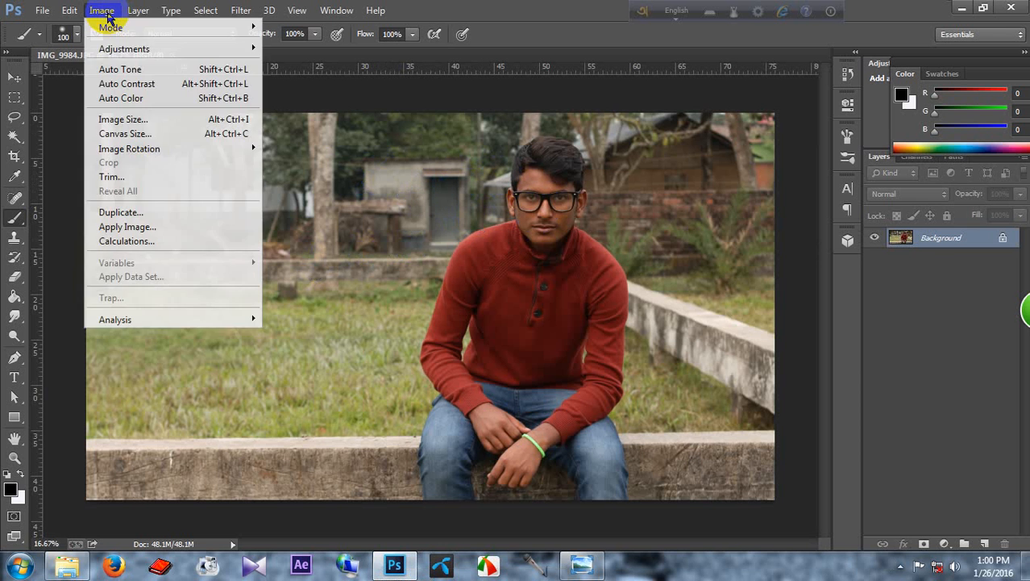
{"action": "left_click", "coordinate": [129, 84]}
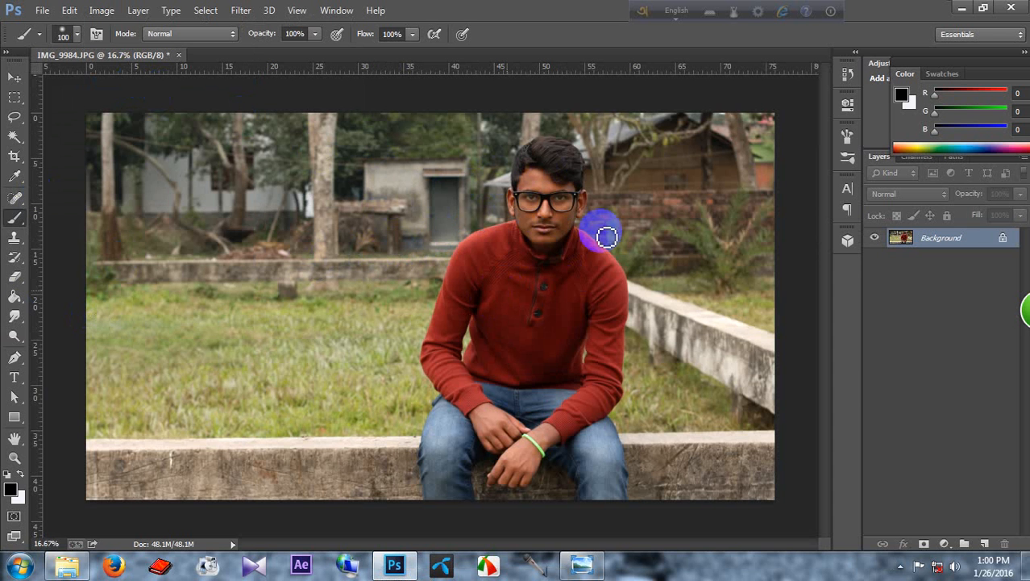
Apply a Selective Color adjustment to the photo with Cyan at -20% for Reds and Black at +3% for Blacks.
{"action": "left_click", "coordinate": [99, 10]}
{"action": "mouse_move", "coordinate": [121, 48]}
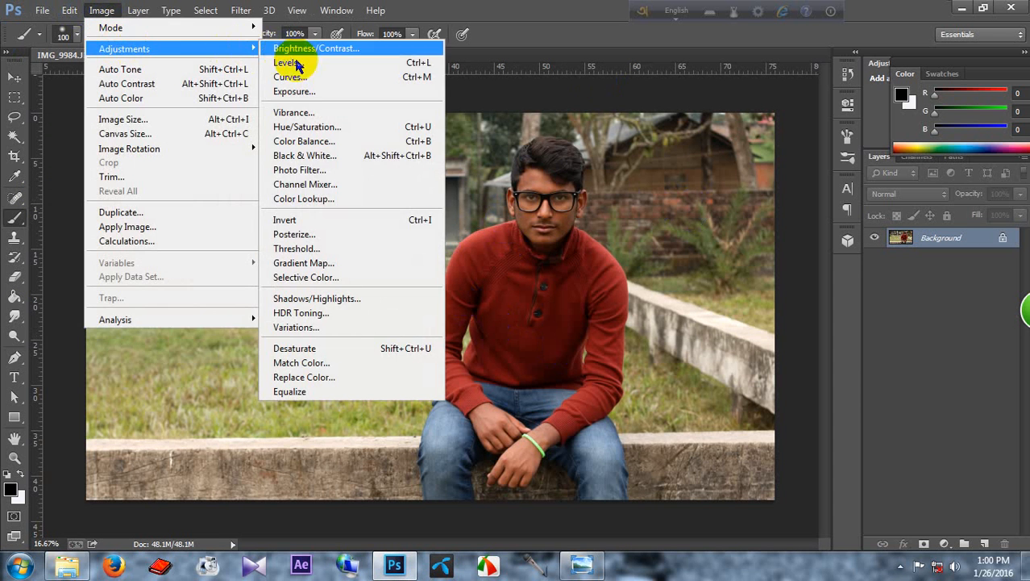
{"action": "left_click", "coordinate": [318, 277]}
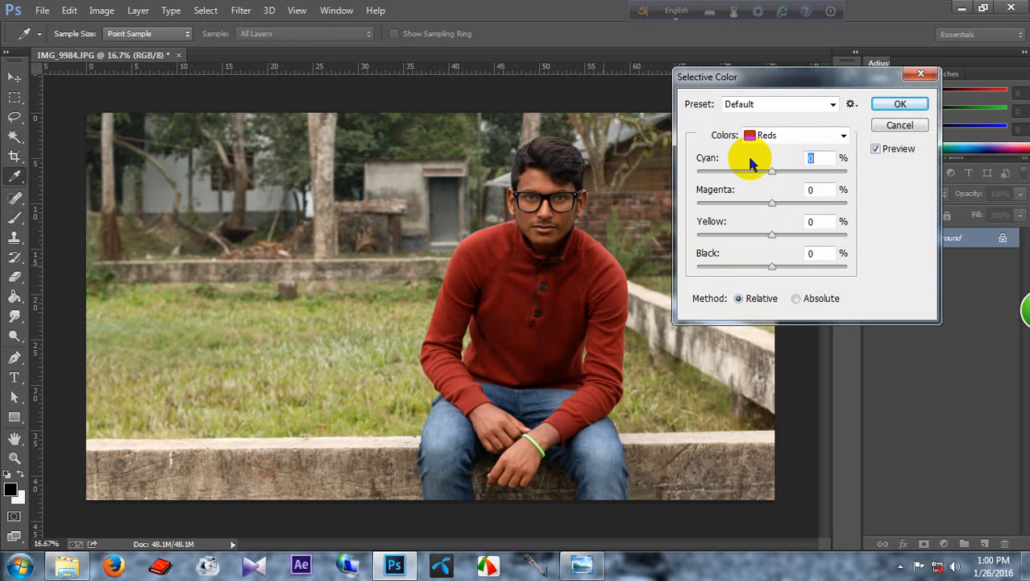
{"action": "mouse_move", "coordinate": [771, 173]}
{"action": "left_mouse_down"}
{"action": "mouse_move", "coordinate": [755, 178]}
{"action": "mouse_move", "coordinate": [758, 169]}
{"action": "left_mouse_up"}
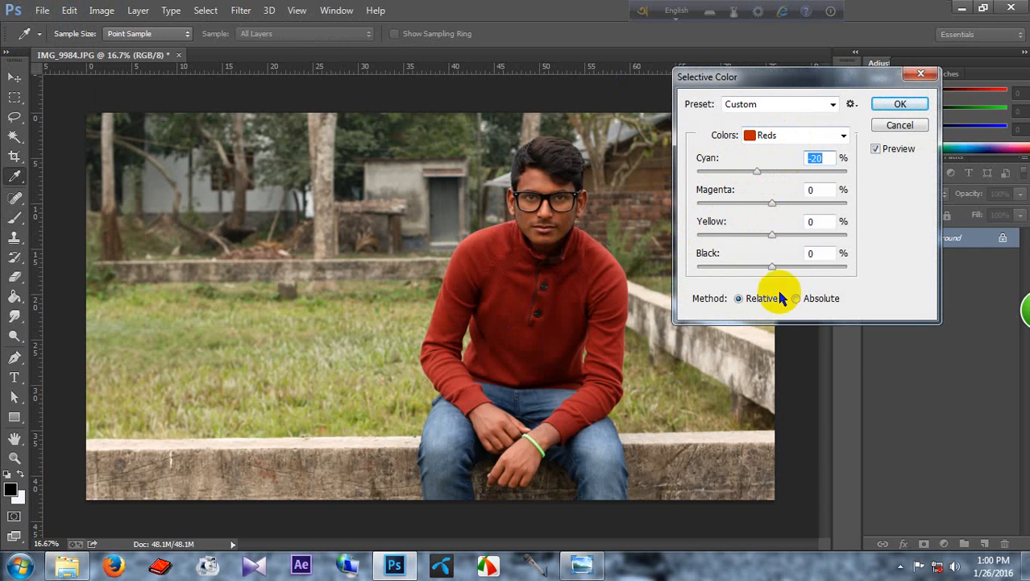
{"action": "left_click", "coordinate": [841, 136]}
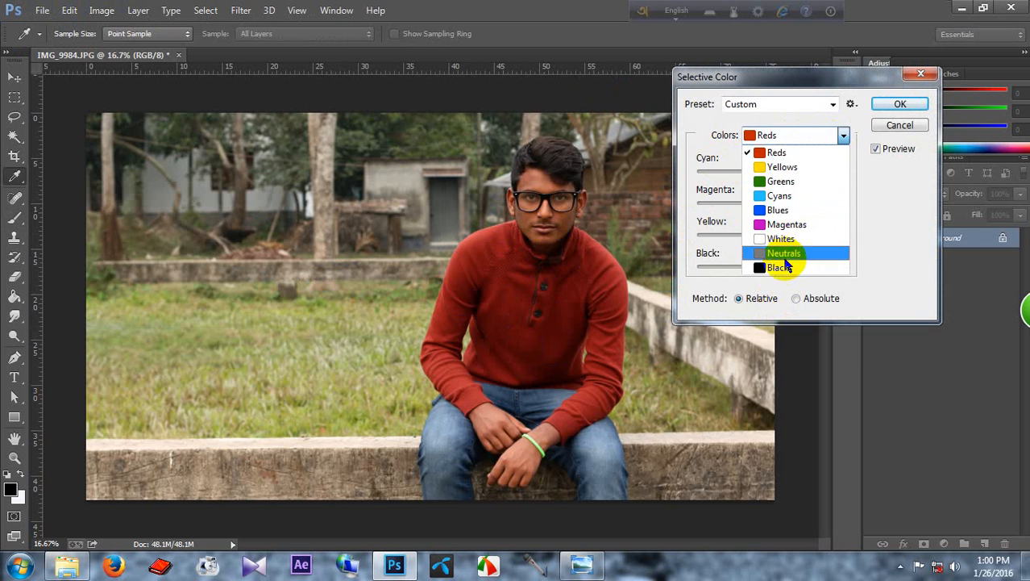
{"action": "left_click", "coordinate": [782, 268]}
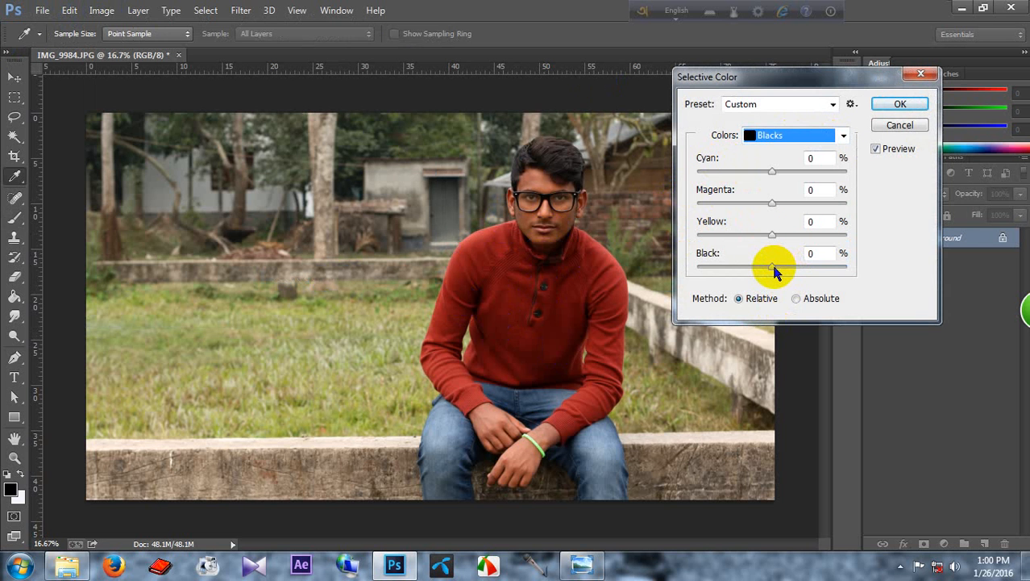
{"action": "left_click_drag", "start_coordinate": [772, 268], "coordinate": [779, 268]}
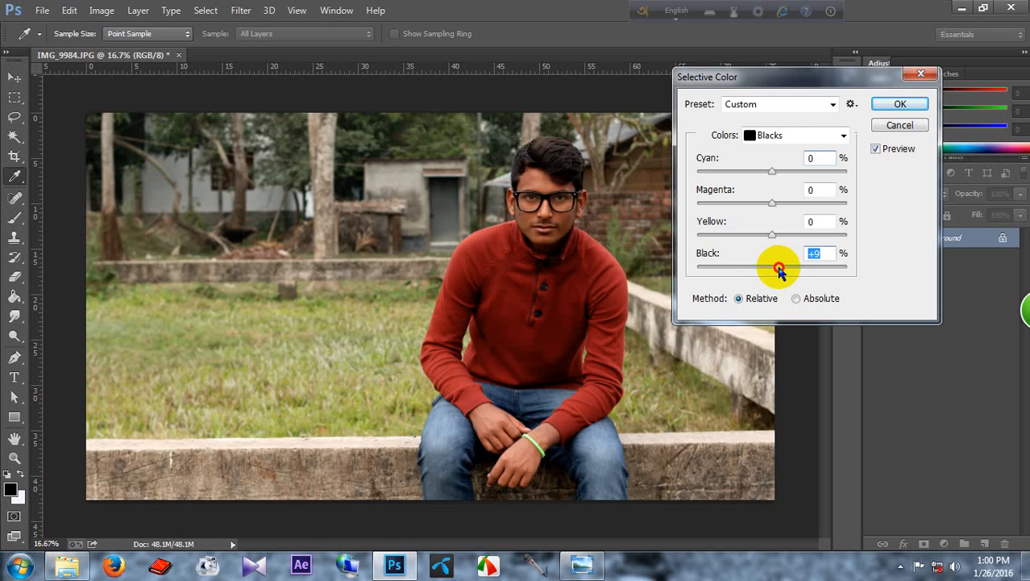
{"action": "left_click_drag", "start_coordinate": [778, 269], "coordinate": [774, 269]}
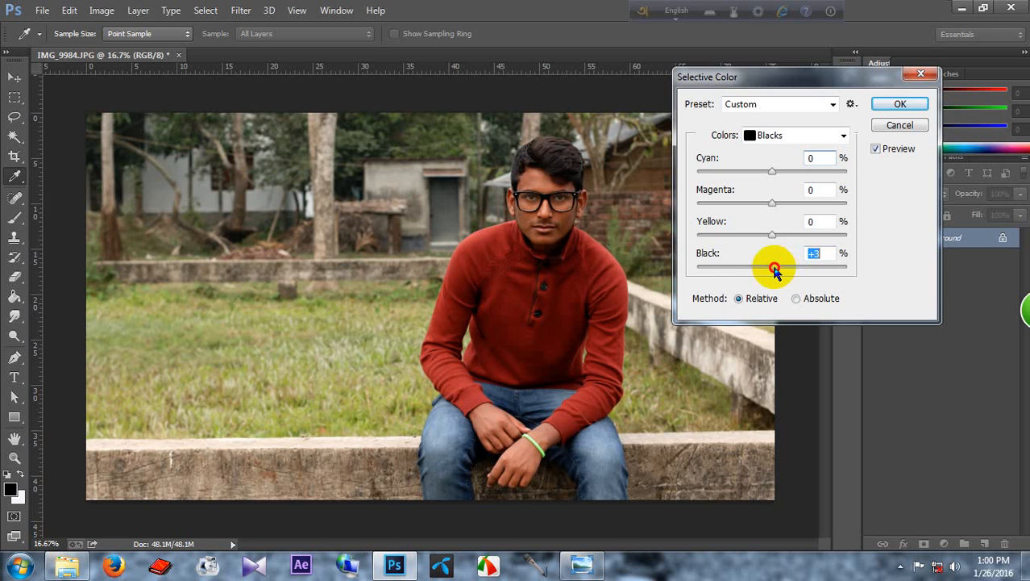
{"action": "left_click", "coordinate": [895, 104]}
Apply a Levels adjustment to the RGB channel with the midtone input at 0.93 and the white input at 228.
{"action": "left_click", "coordinate": [102, 10]}
{"action": "mouse_move", "coordinate": [132, 49]}
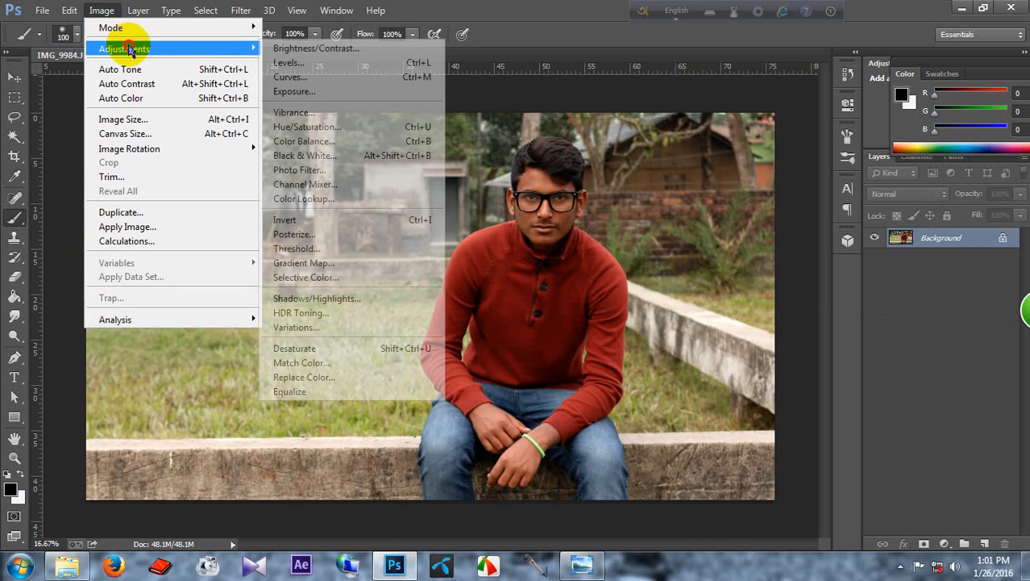
{"action": "left_click", "coordinate": [287, 63]}
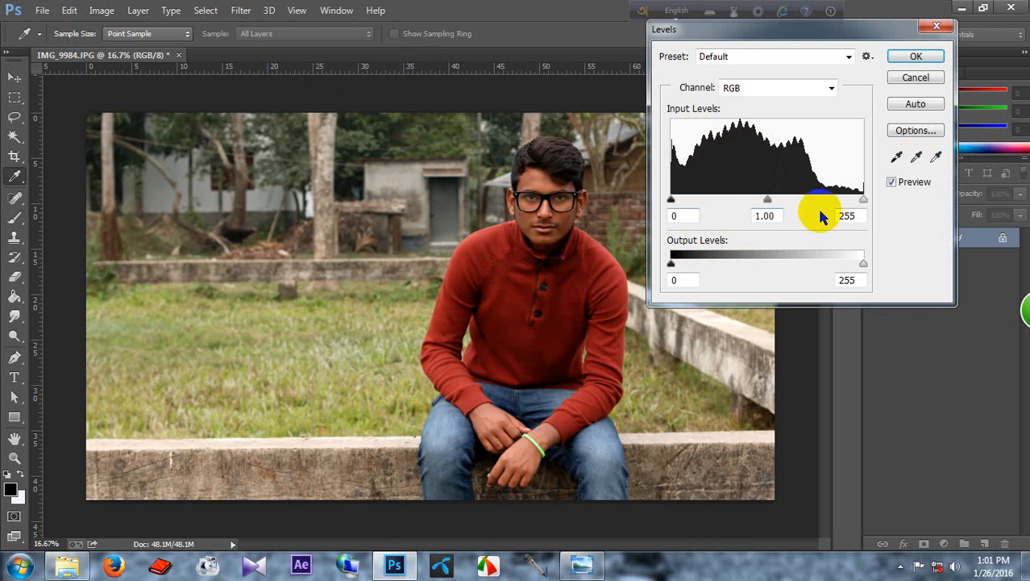
{"action": "left_click_drag", "start_coordinate": [863, 200], "coordinate": [840, 205]}
{"action": "left_click_drag", "start_coordinate": [761, 207], "coordinate": [766, 206]}
{"action": "left_click_drag", "start_coordinate": [840, 201], "coordinate": [843, 202]}
{"action": "left_click_drag", "start_coordinate": [763, 204], "coordinate": [762, 205]}
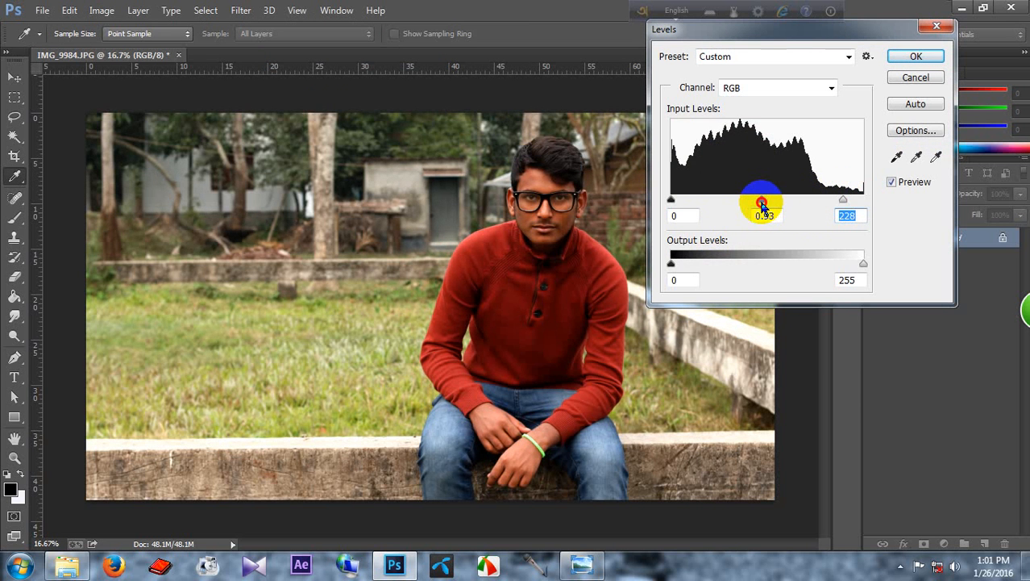
{"action": "left_click", "coordinate": [916, 58]}
{"action": "key", "text": "b"}
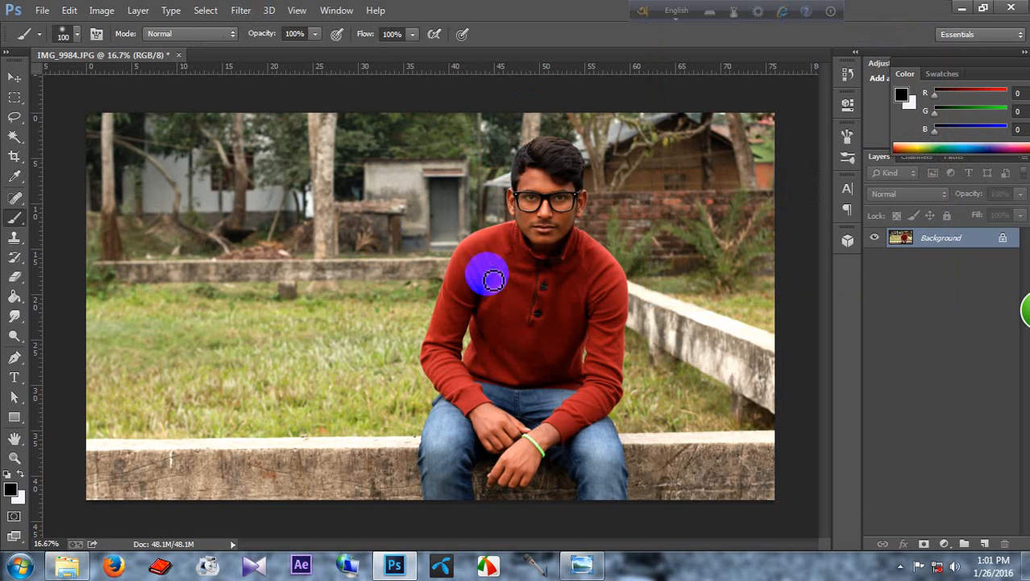
Start the Camera Raw Filter and set Exposure to +0.15, Contrast to +6, Highlights to +2 and Shadows to +19.
{"action": "left_click", "coordinate": [241, 11]}
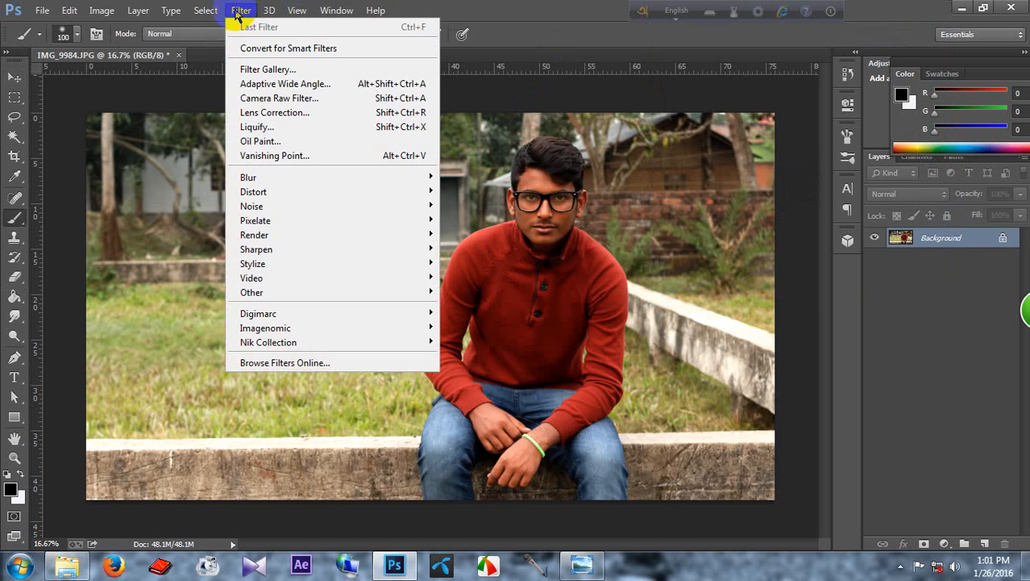
{"action": "left_click", "coordinate": [288, 97]}
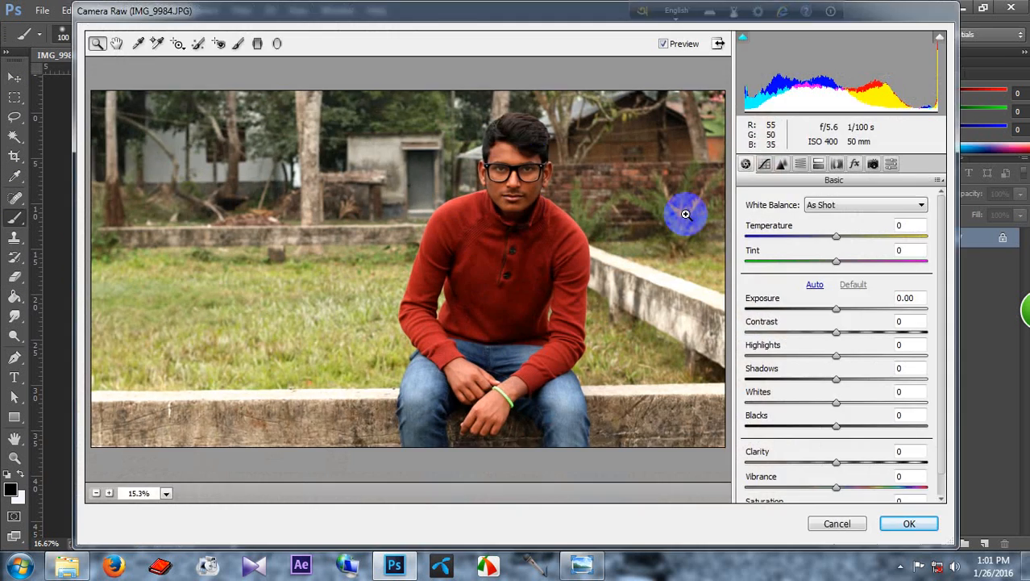
{"action": "left_click_drag", "start_coordinate": [814, 330], "coordinate": [853, 387]}
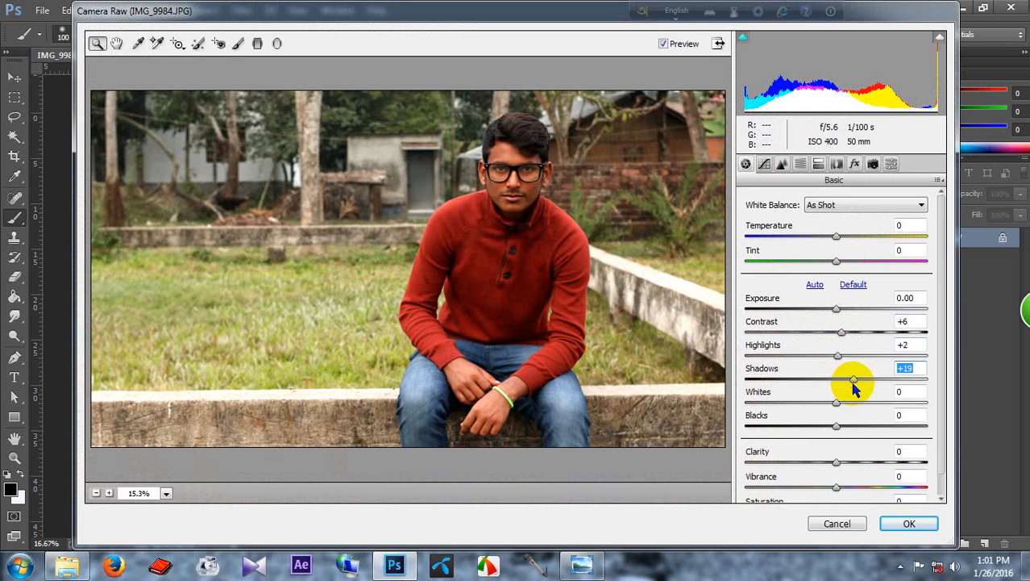
{"action": "left_click", "coordinate": [839, 311]}
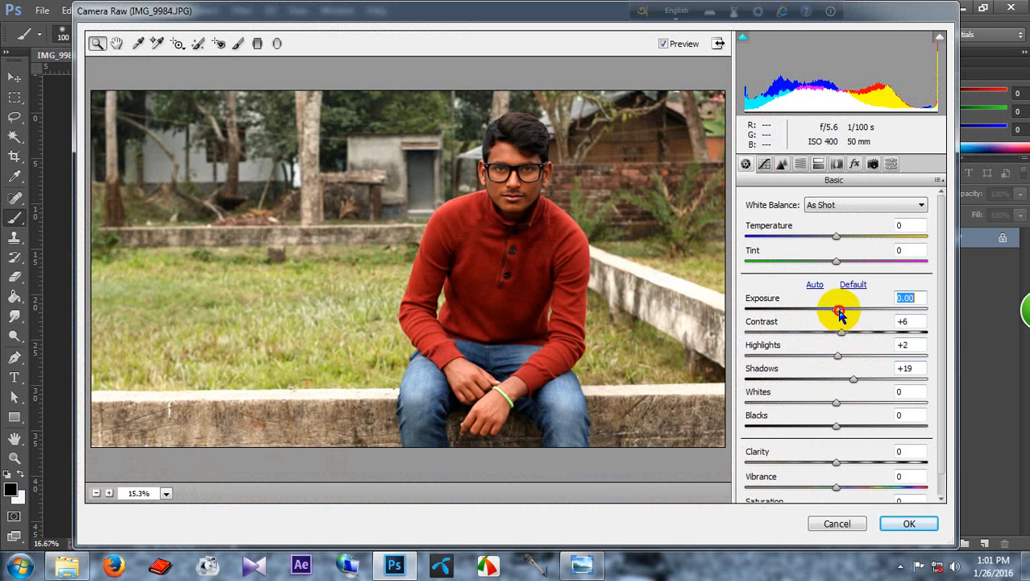
{"action": "left_click_drag", "start_coordinate": [839, 313], "coordinate": [844, 315]}
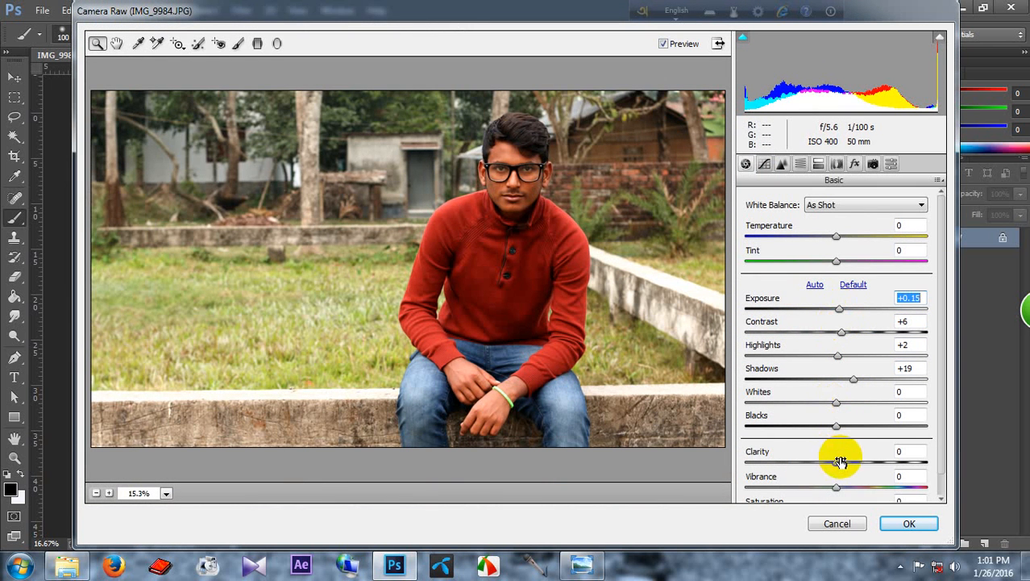
Set Clarity to +13, Vibrance to -2 and Saturation to -3 in the Camera Raw basic settings.
{"action": "left_click_drag", "start_coordinate": [836, 465], "coordinate": [834, 489]}
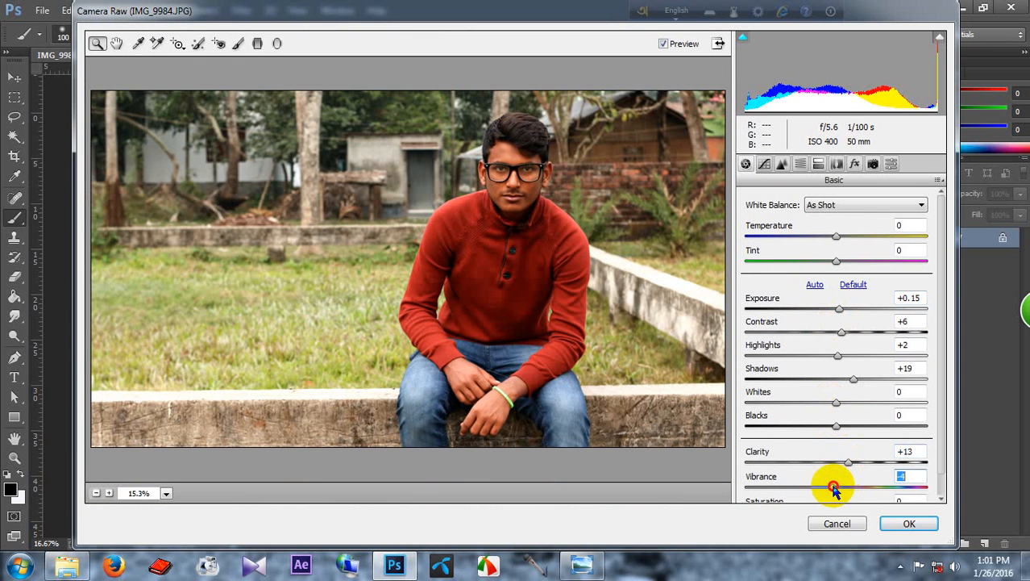
{"action": "scroll", "coordinate": [855, 461], "scroll_direction": "down", "scroll_amount": 1}
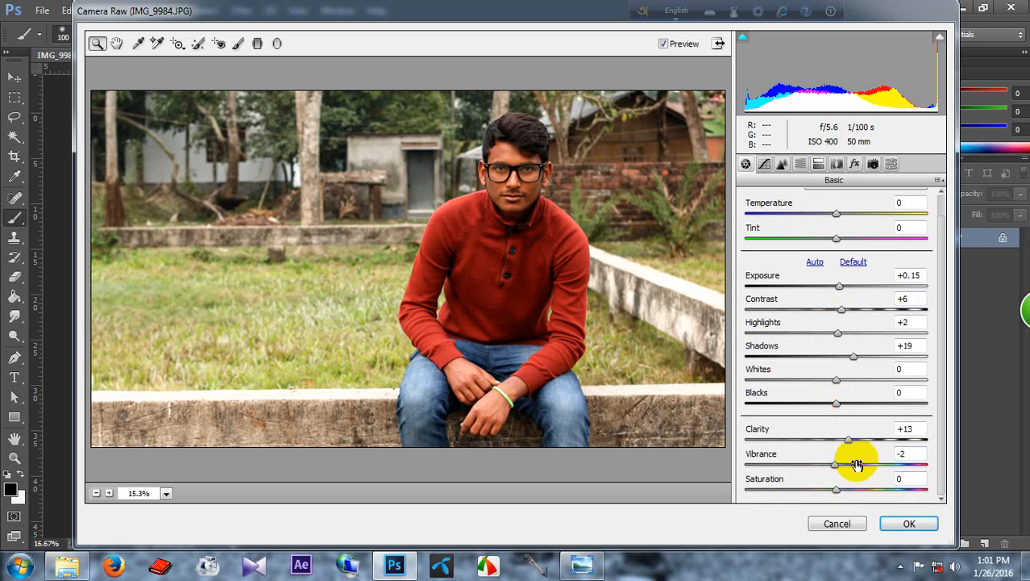
{"action": "left_click_drag", "start_coordinate": [837, 489], "coordinate": [835, 489]}
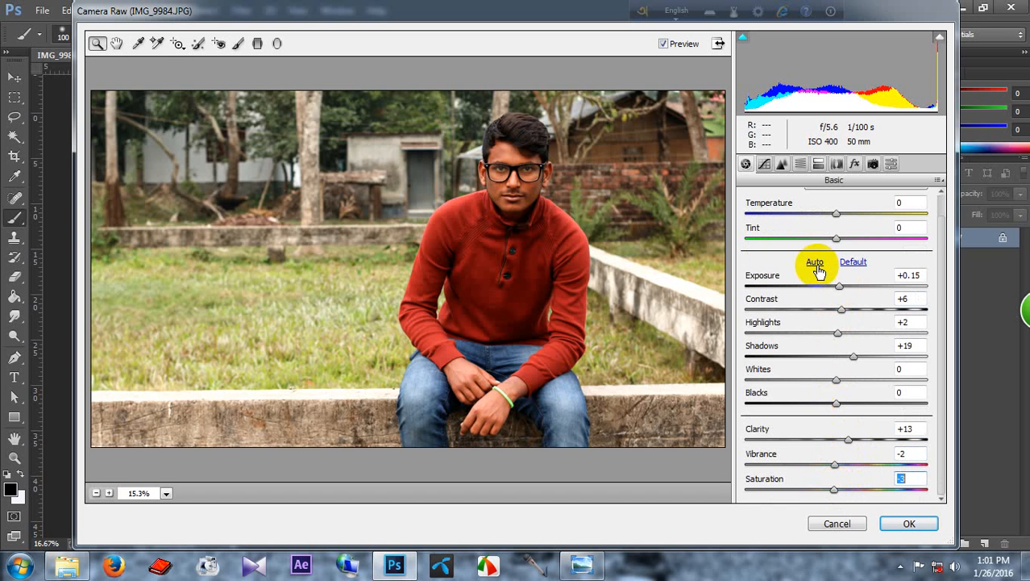
Set the sharpening Amount to 21 and the noise reduction Luminance to 22, and apply the Camera Raw Filter.
{"action": "left_click", "coordinate": [782, 165]}
{"action": "left_click_drag", "start_coordinate": [749, 225], "coordinate": [774, 227]}
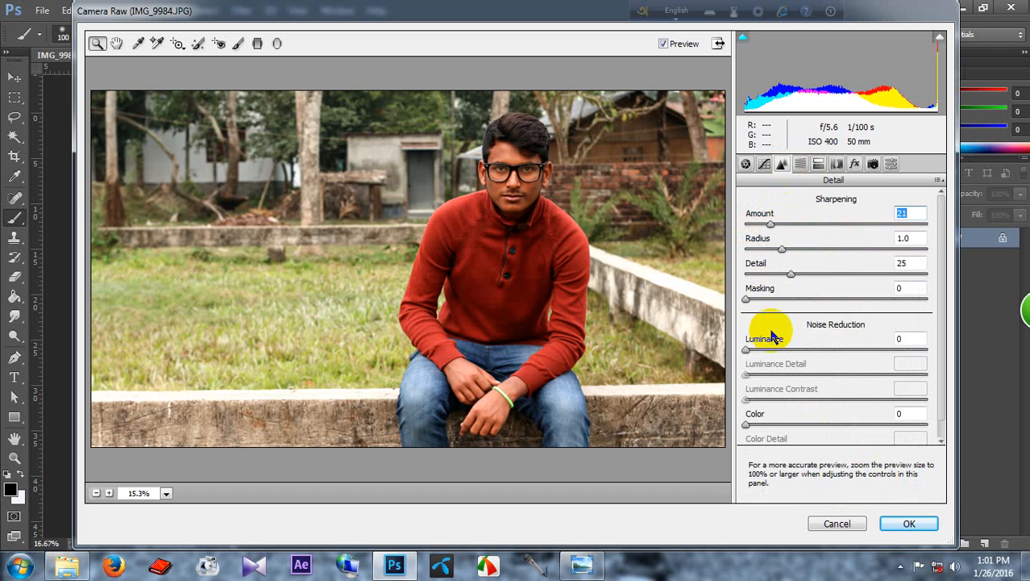
{"action": "left_click_drag", "start_coordinate": [748, 353], "coordinate": [785, 348]}
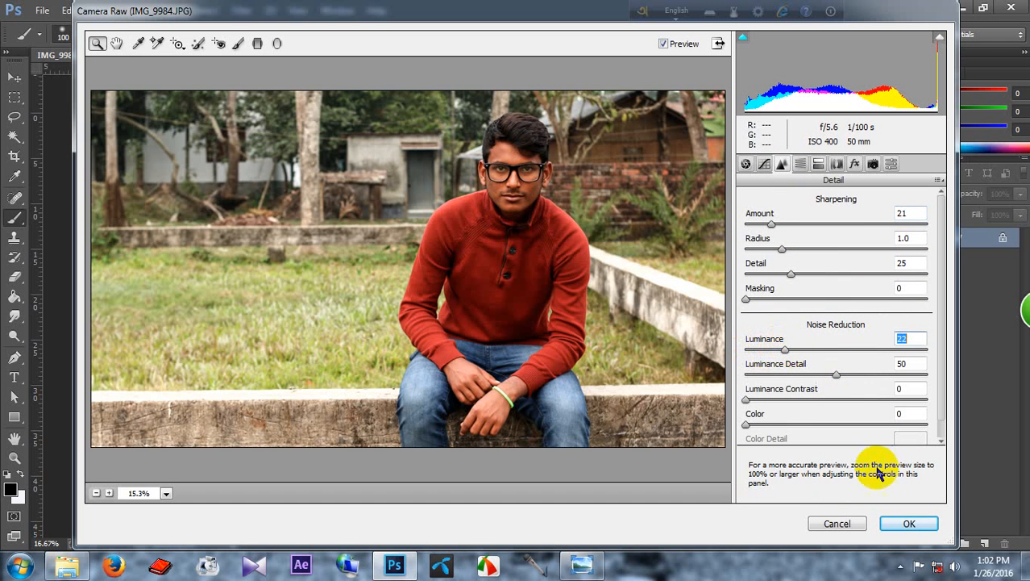
{"action": "left_click", "coordinate": [907, 523]}
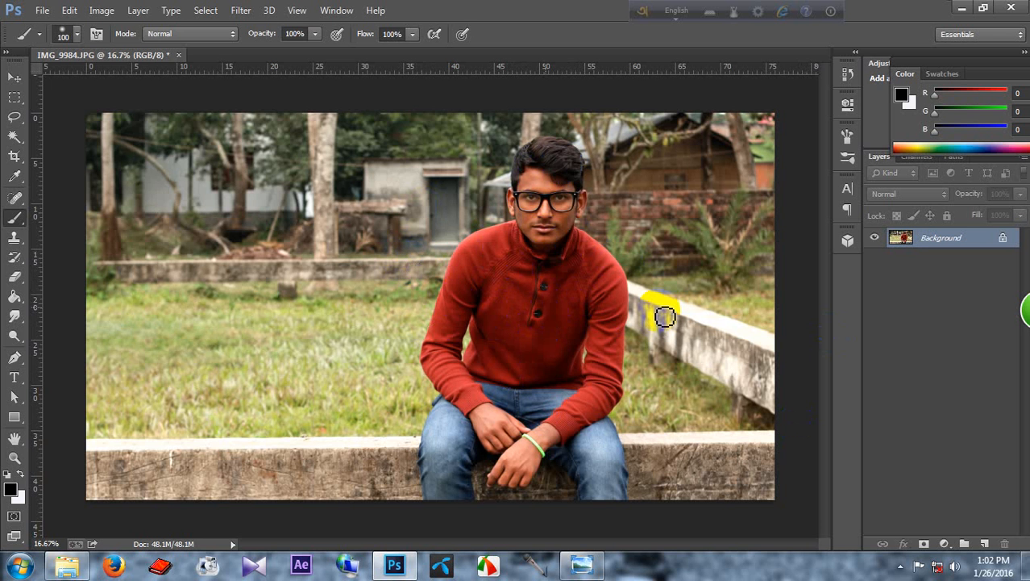
Unlock the Background layer and duplicate it as "Layer 0 copy" in the same document.
{"action": "key", "text": "ctrl+0"}
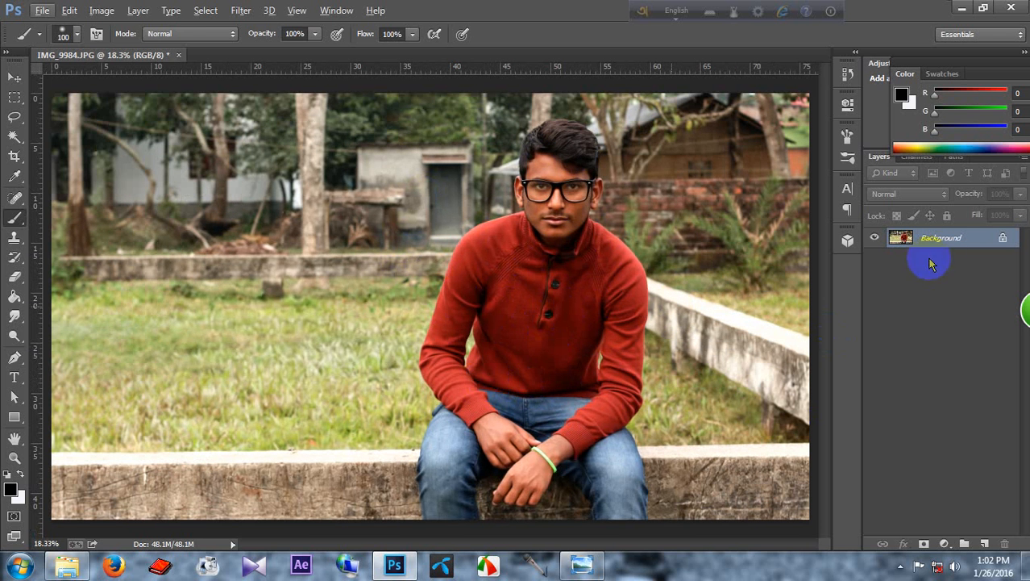
{"action": "left_click_drag", "start_coordinate": [1002, 242], "coordinate": [1006, 543]}
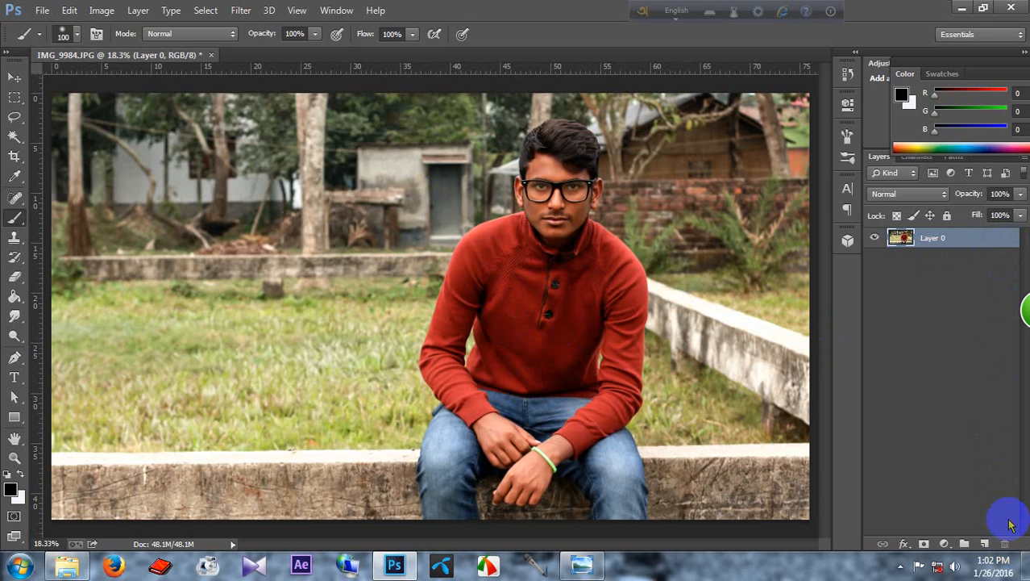
{"action": "right_click", "coordinate": [965, 242]}
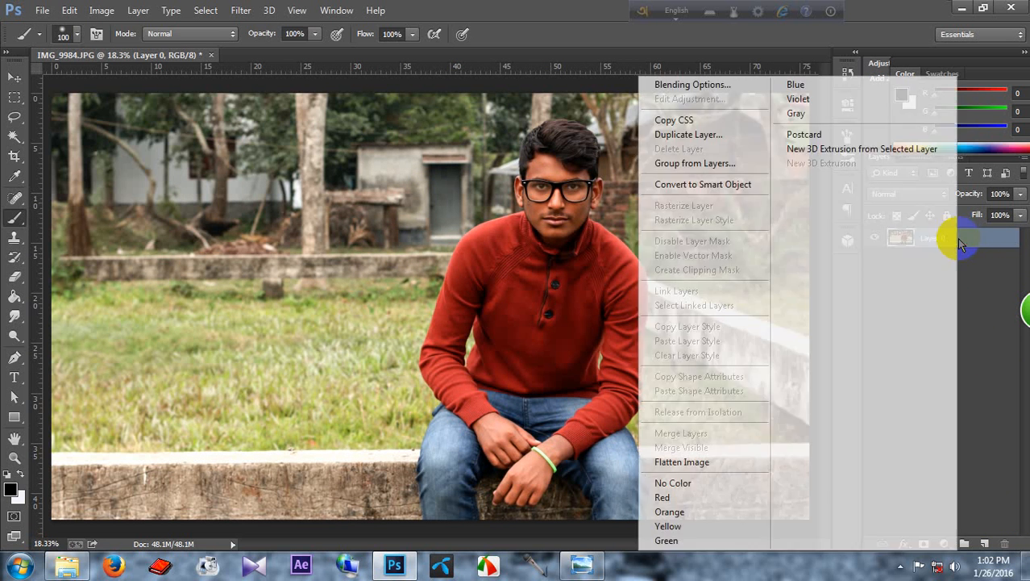
{"action": "left_click", "coordinate": [714, 134]}
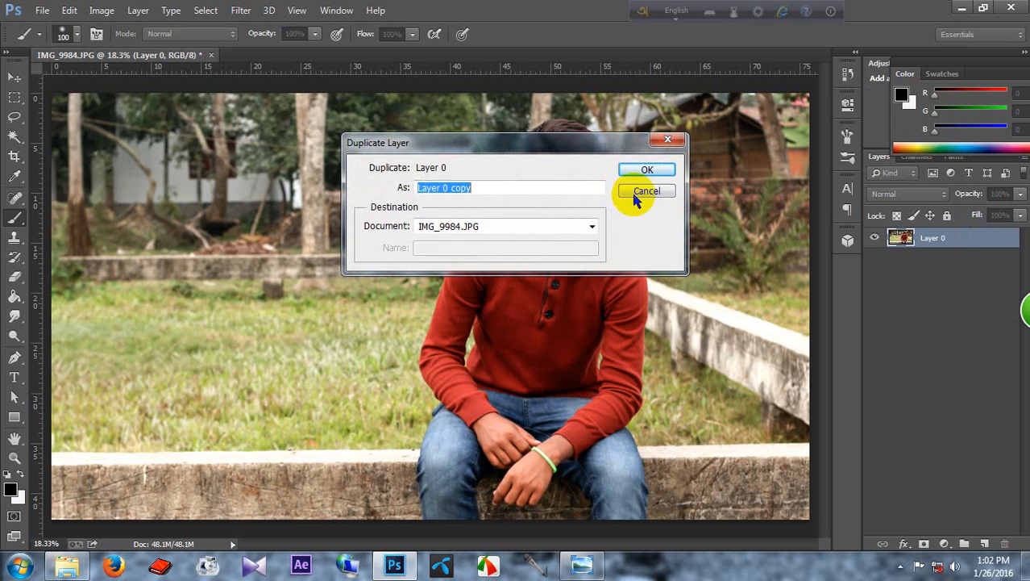
{"action": "left_click", "coordinate": [648, 166]}
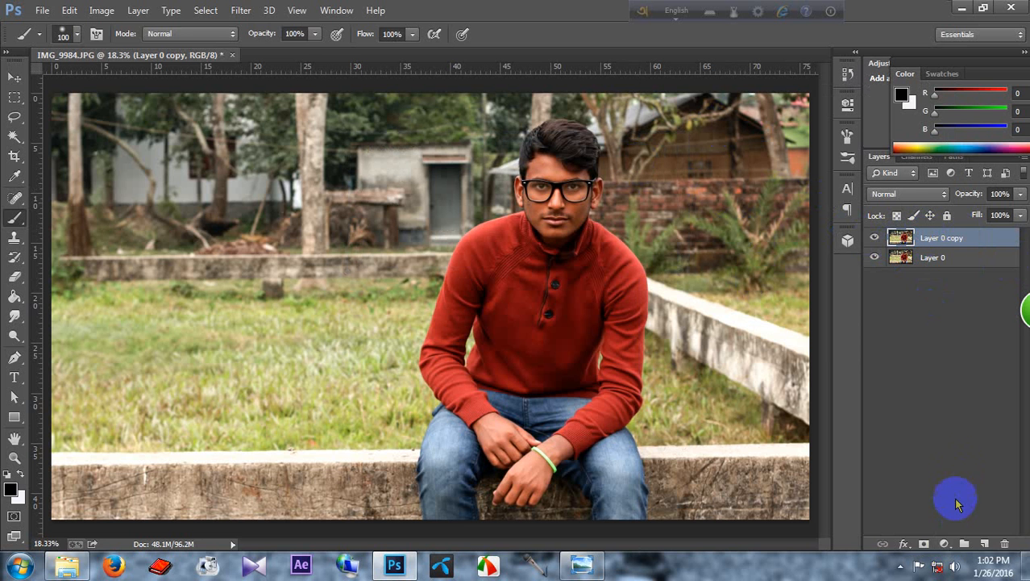
Add a Black & White adjustment layer above the duplicated layer with Reds at 64 and Yellows at 69.
{"action": "left_click", "coordinate": [944, 545]}
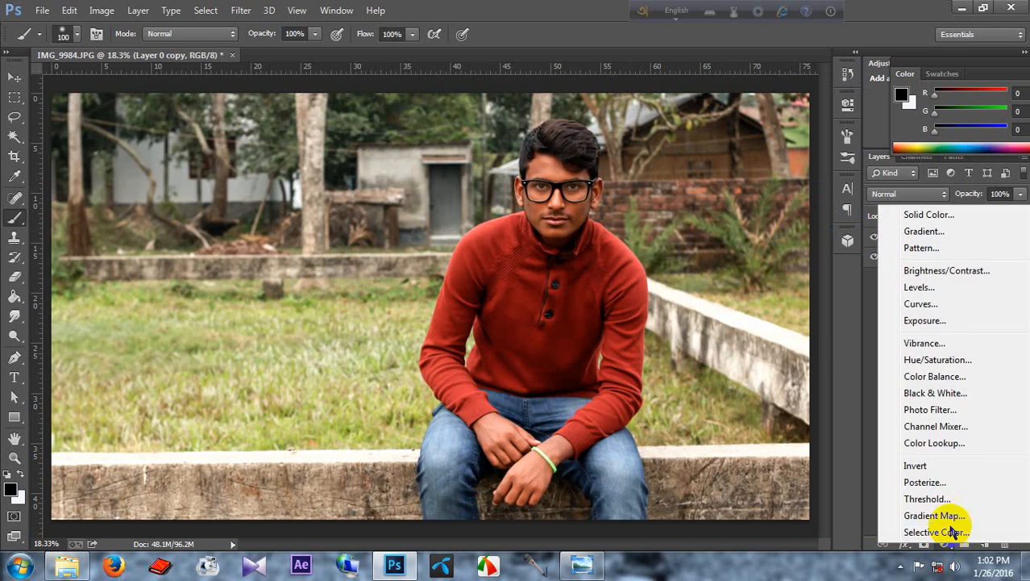
{"action": "left_click", "coordinate": [934, 393]}
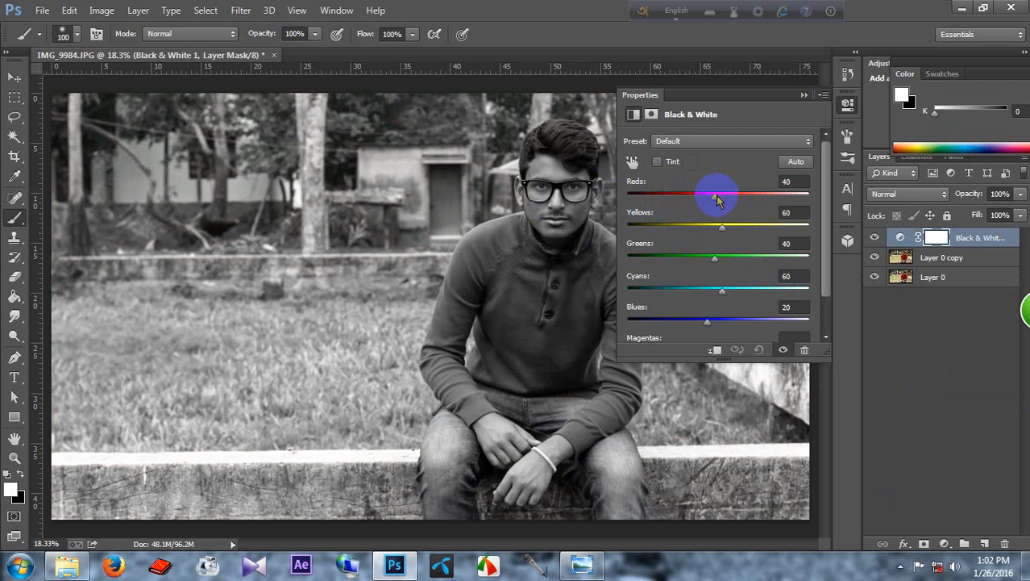
{"action": "left_click_drag", "start_coordinate": [719, 200], "coordinate": [726, 225]}
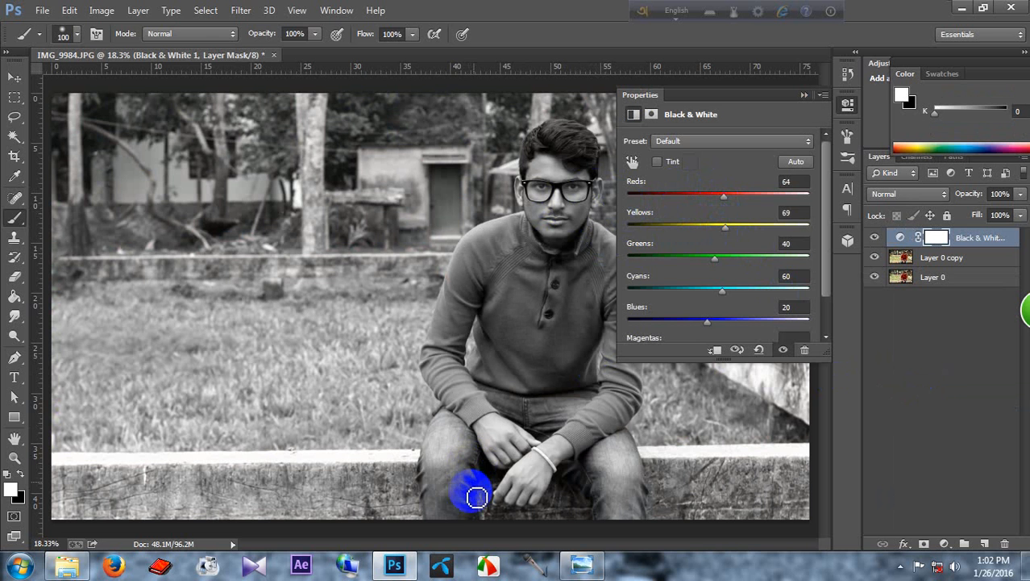
Set Cyans to -95 and Reds to 67 in the Black & White adjustment and close its properties.
{"action": "left_click_drag", "start_coordinate": [722, 288], "coordinate": [672, 295]}
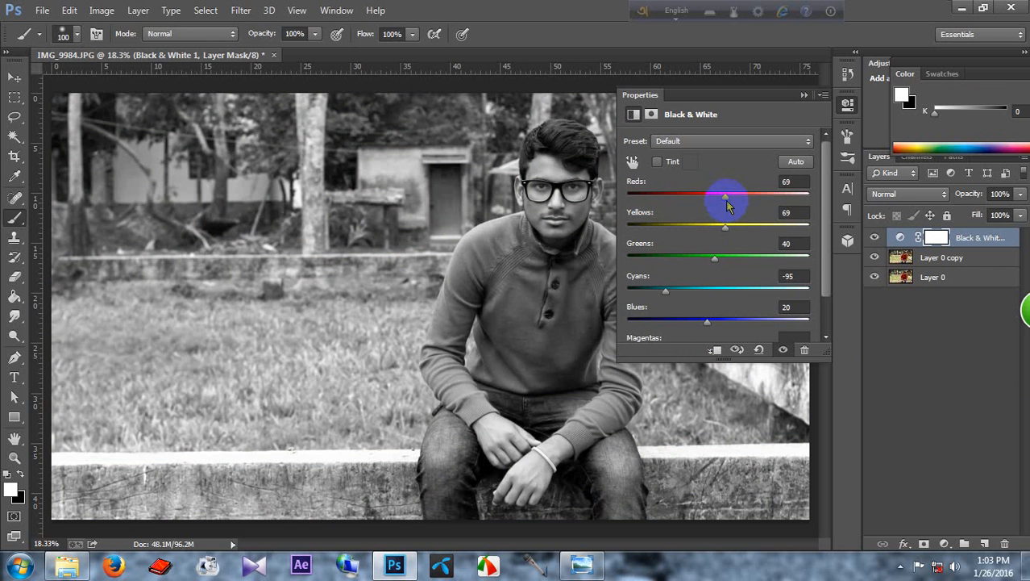
{"action": "left_click", "coordinate": [790, 181]}
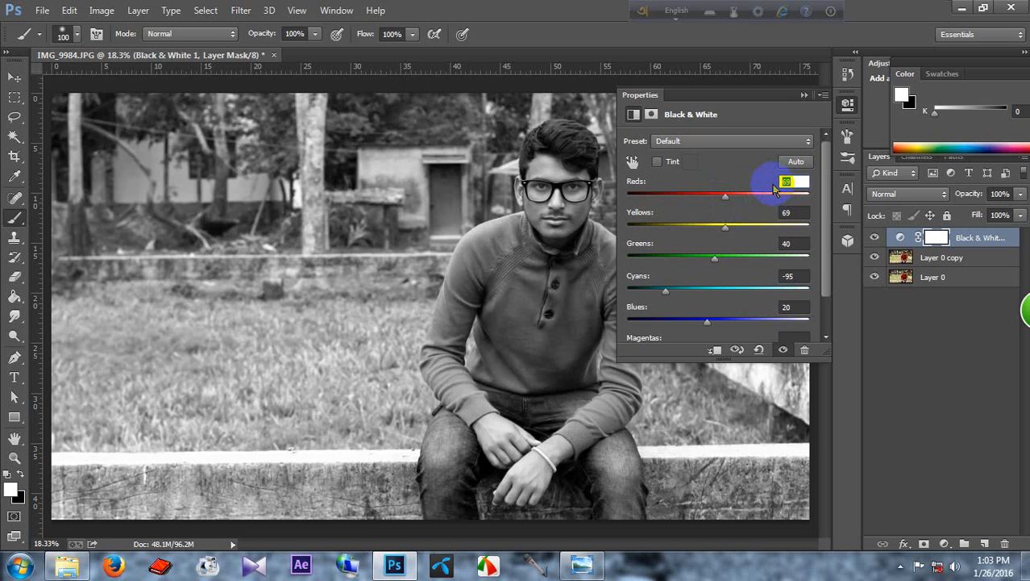
{"action": "type", "text": "67"}
{"action": "left_click", "coordinate": [769, 214]}
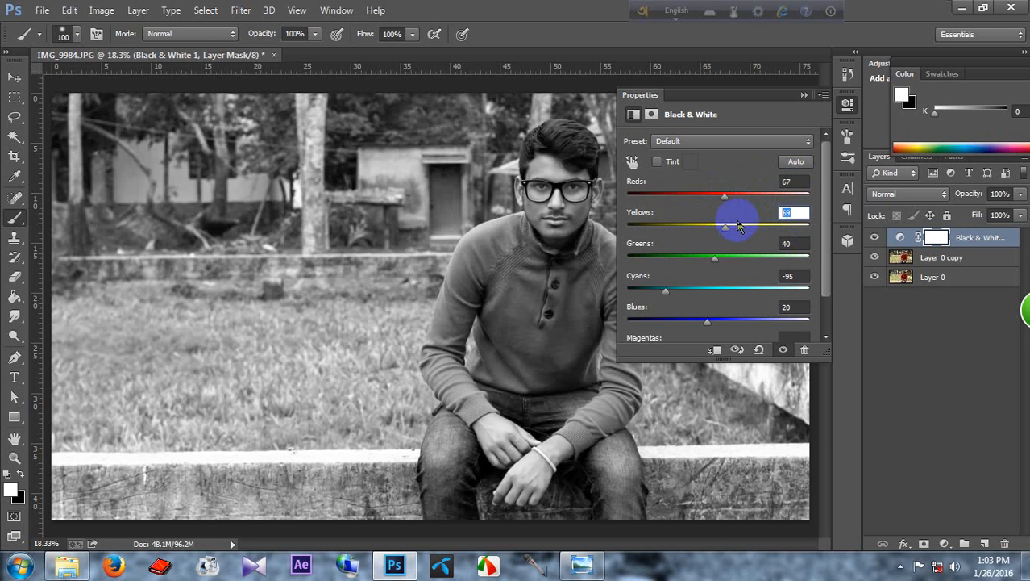
{"action": "left_click", "coordinate": [803, 96]}
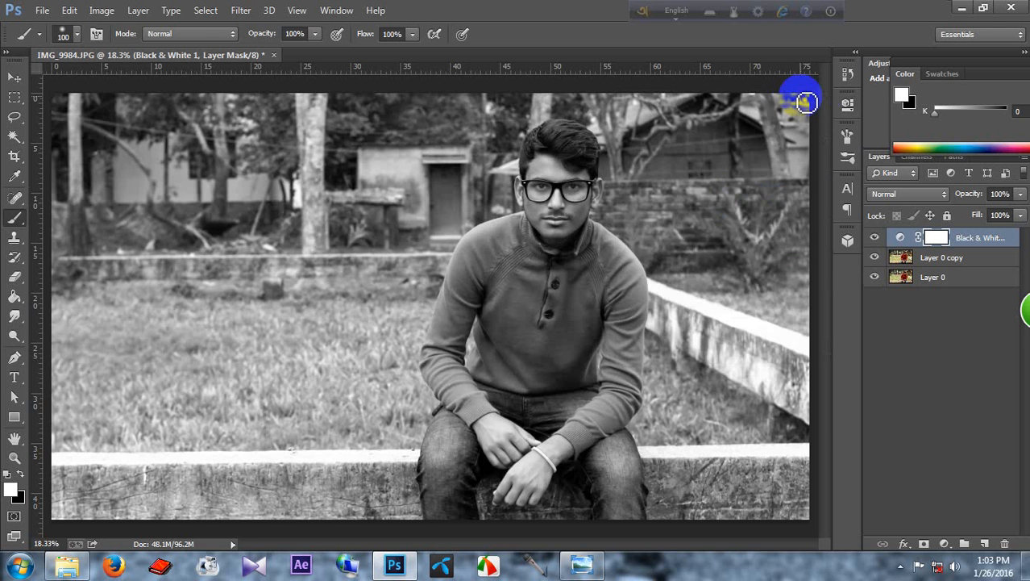
{"action": "key", "text": "ctrl+minus"}
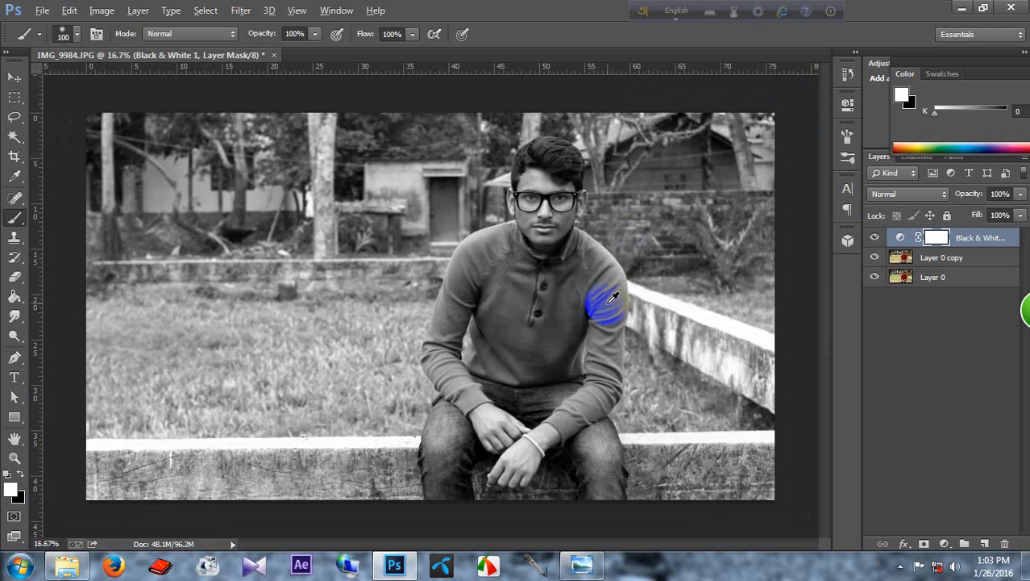
{"action": "key", "text": "ctrl+plus"}
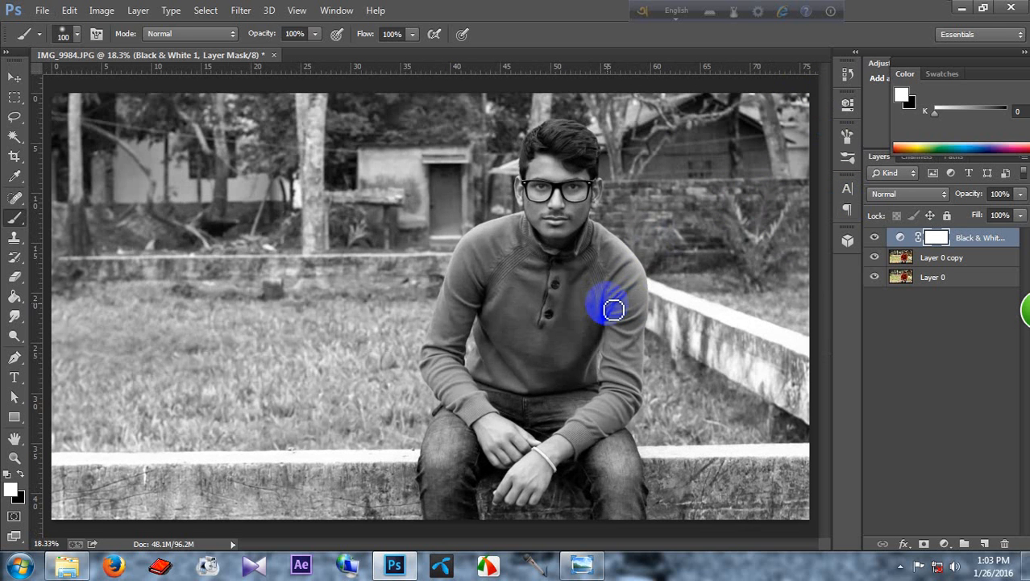
Target the Black & White layer's mask and choose a soft round brush at 100 px with 0% hardness.
{"action": "double_click", "coordinate": [937, 238]}
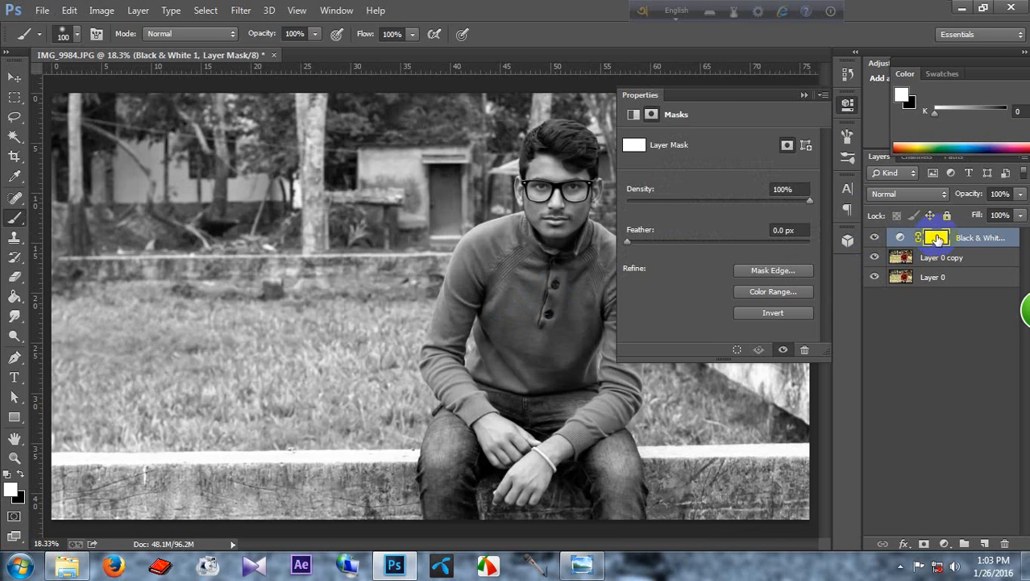
{"action": "left_click", "coordinate": [803, 95]}
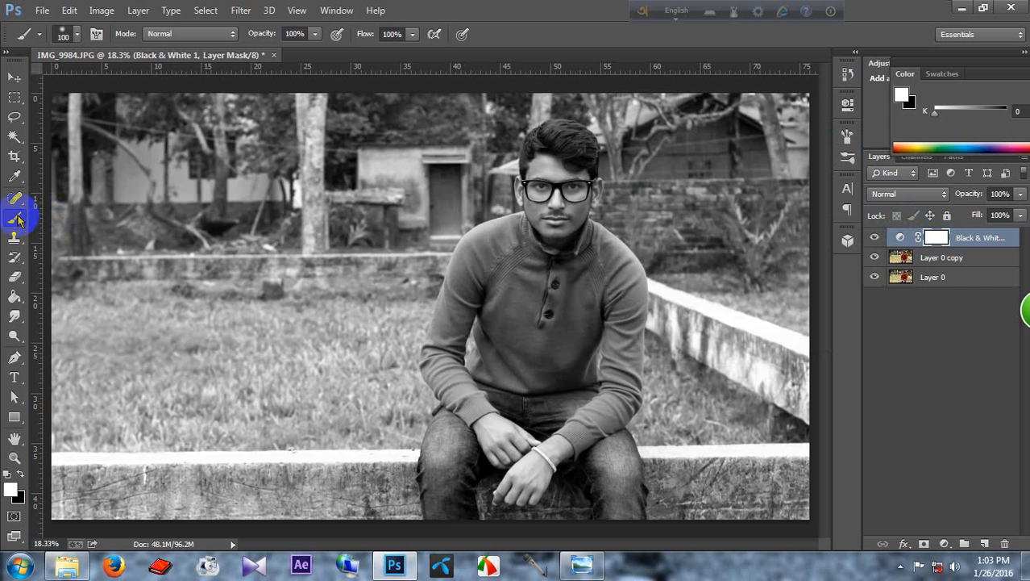
{"action": "right_click", "coordinate": [516, 226]}
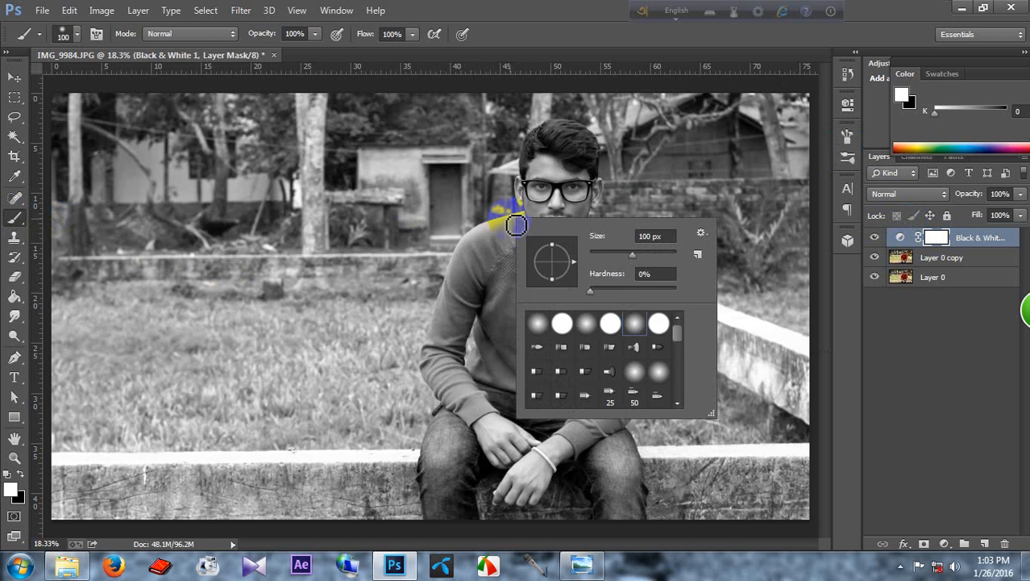
{"action": "double_click", "coordinate": [637, 325]}
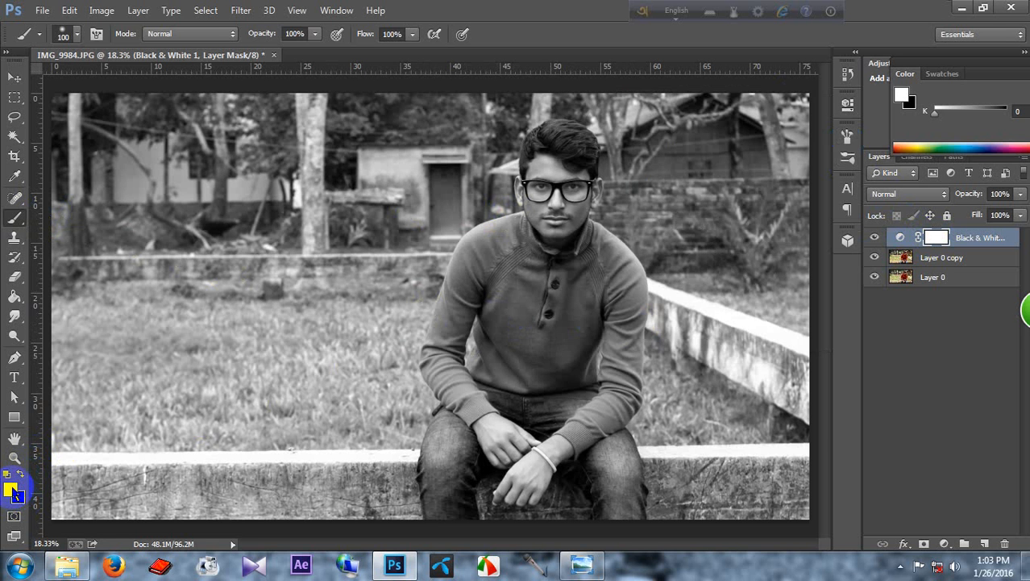
Paint black on the mask with a 250 px brush over the sweater's torso and shoulders to restore its red colour.
{"action": "left_click", "coordinate": [508, 347]}
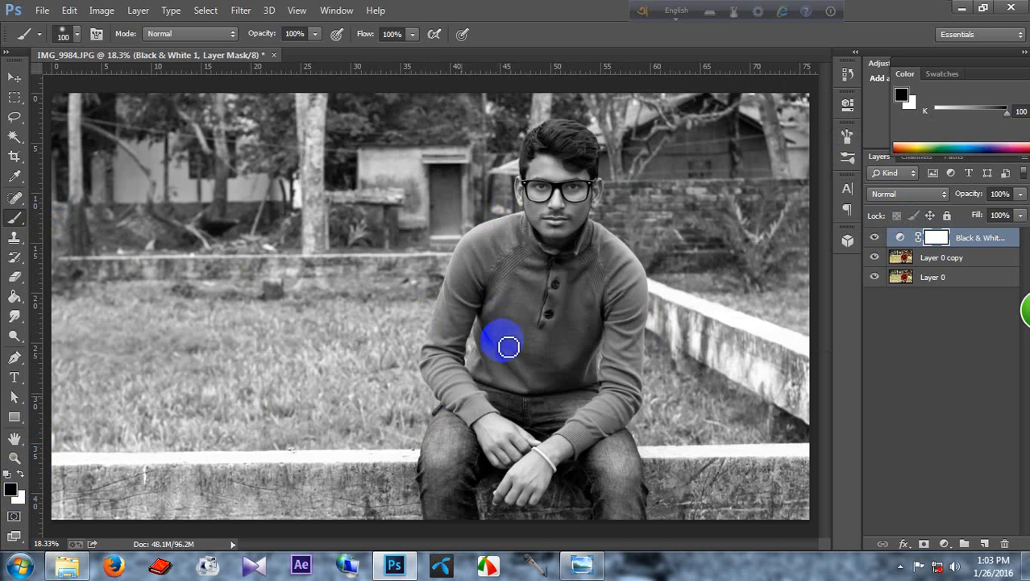
{"action": "key", "text": "bracketright"}
{"action": "mouse_move", "coordinate": [516, 310]}
{"action": "left_mouse_down"}
{"action": "mouse_move", "coordinate": [511, 282]}
{"action": "mouse_move", "coordinate": [536, 312]}
{"action": "mouse_move", "coordinate": [505, 283]}
{"action": "mouse_move", "coordinate": [537, 279]}
{"action": "mouse_move", "coordinate": [560, 298]}
{"action": "mouse_move", "coordinate": [551, 320]}
{"action": "mouse_move", "coordinate": [549, 294]}
{"action": "mouse_move", "coordinate": [548, 335]}
{"action": "mouse_move", "coordinate": [499, 279]}
{"action": "mouse_move", "coordinate": [509, 314]}
{"action": "mouse_move", "coordinate": [496, 262]}
{"action": "mouse_move", "coordinate": [556, 280]}
{"action": "mouse_move", "coordinate": [555, 320]}
{"action": "mouse_move", "coordinate": [564, 294]}
{"action": "mouse_move", "coordinate": [578, 303]}
{"action": "mouse_move", "coordinate": [557, 353]}
{"action": "mouse_move", "coordinate": [580, 293]}
{"action": "mouse_move", "coordinate": [577, 279]}
{"action": "mouse_move", "coordinate": [564, 286]}
{"action": "mouse_move", "coordinate": [603, 253]}
{"action": "mouse_move", "coordinate": [600, 241]}
{"action": "mouse_move", "coordinate": [627, 307]}
{"action": "mouse_move", "coordinate": [631, 299]}
{"action": "mouse_move", "coordinate": [620, 347]}
{"action": "mouse_move", "coordinate": [616, 279]}
{"action": "mouse_move", "coordinate": [577, 307]}
{"action": "mouse_move", "coordinate": [599, 253]}
{"action": "mouse_move", "coordinate": [590, 271]}
{"action": "mouse_move", "coordinate": [512, 320]}
{"action": "mouse_move", "coordinate": [511, 362]}
{"action": "mouse_move", "coordinate": [495, 241]}
{"action": "mouse_move", "coordinate": [514, 236]}
{"action": "mouse_move", "coordinate": [532, 255]}
{"action": "mouse_move", "coordinate": [550, 334]}
{"action": "mouse_move", "coordinate": [573, 354]}
{"action": "mouse_move", "coordinate": [583, 323]}
{"action": "mouse_move", "coordinate": [578, 357]}
{"action": "mouse_move", "coordinate": [535, 361]}
{"action": "mouse_move", "coordinate": [520, 377]}
{"action": "mouse_move", "coordinate": [499, 371]}
{"action": "mouse_move", "coordinate": [496, 328]}
{"action": "mouse_move", "coordinate": [499, 372]}
{"action": "mouse_move", "coordinate": [502, 280]}
{"action": "mouse_move", "coordinate": [475, 262]}
{"action": "mouse_move", "coordinate": [509, 234]}
{"action": "mouse_move", "coordinate": [542, 272]}
{"action": "mouse_move", "coordinate": [613, 273]}
{"action": "mouse_move", "coordinate": [625, 314]}
{"action": "left_mouse_up"}
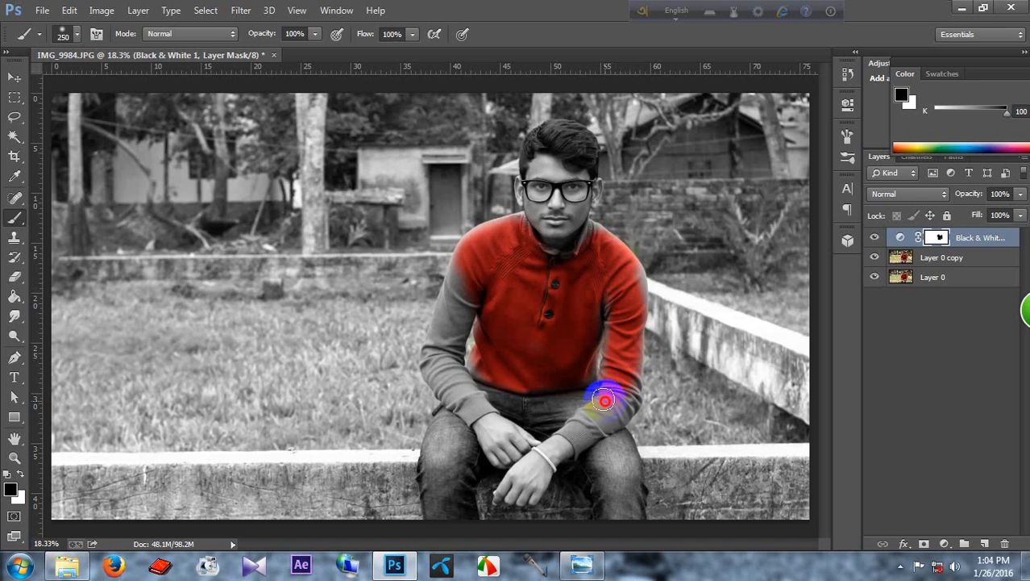
Reveal the colour of the sweater sleeve on the photo's right side by painting the mask with a 175 px brush.
{"action": "key", "text": "bracketleft"}
{"action": "key", "text": "bracketleft"}
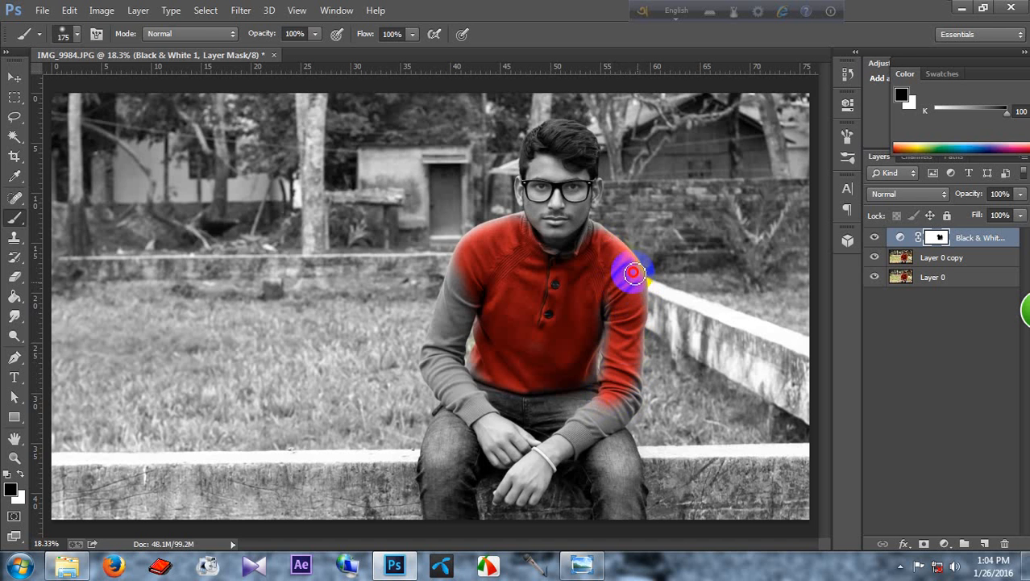
{"action": "left_click_drag", "start_coordinate": [638, 311], "coordinate": [640, 369]}
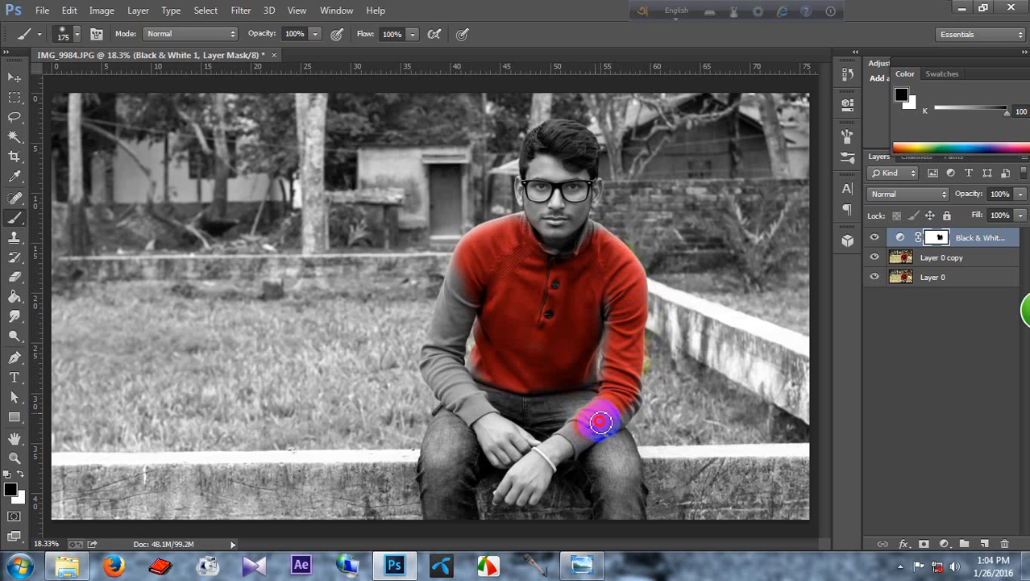
{"action": "mouse_move", "coordinate": [624, 413]}
{"action": "left_mouse_down"}
{"action": "mouse_move", "coordinate": [614, 307]}
{"action": "mouse_move", "coordinate": [602, 323]}
{"action": "mouse_move", "coordinate": [602, 313]}
{"action": "mouse_move", "coordinate": [517, 357]}
{"action": "mouse_move", "coordinate": [516, 331]}
{"action": "mouse_move", "coordinate": [597, 258]}
{"action": "left_mouse_up"}
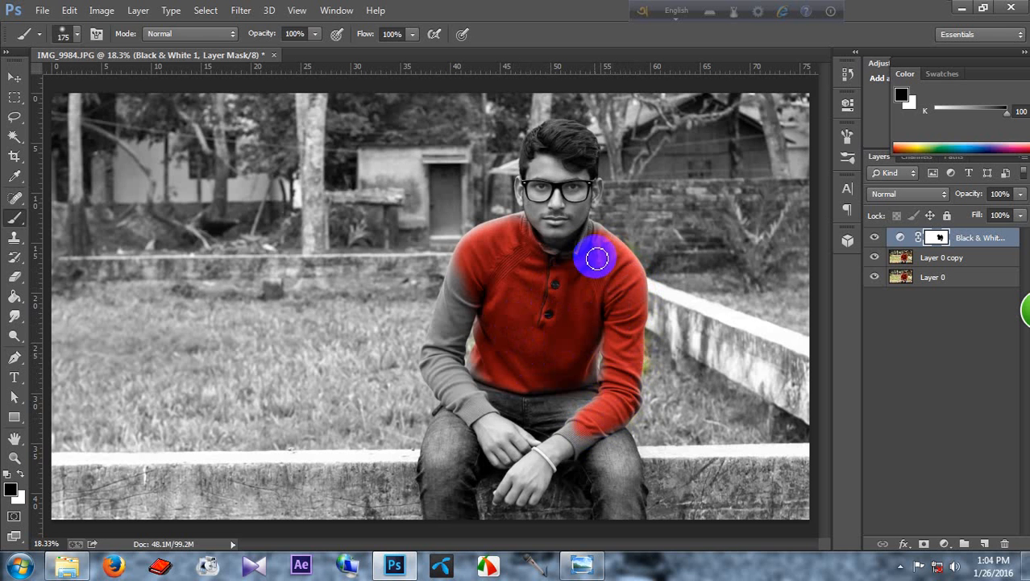
Reveal the red along the sweater's lower torso and waist hem on the mask, reducing the brush to 100 px.
{"action": "scroll", "coordinate": [540, 338], "scroll_direction": "up", "scroll_amount": 10}
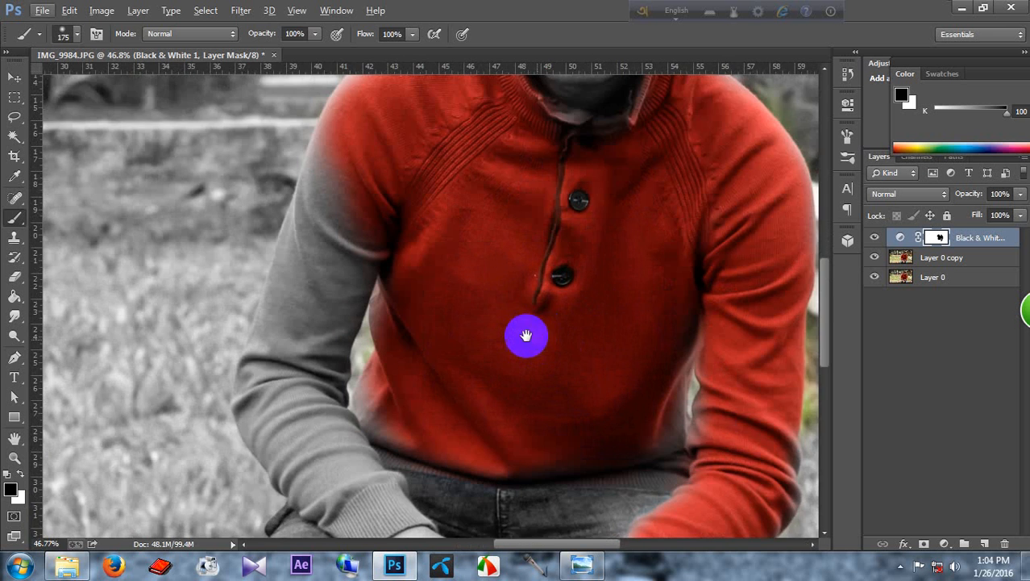
{"action": "left_click_drag", "start_coordinate": [526, 336], "coordinate": [560, 264]}
{"action": "mouse_move", "coordinate": [469, 325]}
{"action": "left_mouse_down"}
{"action": "mouse_move", "coordinate": [443, 314]}
{"action": "mouse_move", "coordinate": [430, 225]}
{"action": "mouse_move", "coordinate": [416, 231]}
{"action": "mouse_move", "coordinate": [422, 337]}
{"action": "mouse_move", "coordinate": [401, 310]}
{"action": "mouse_move", "coordinate": [419, 327]}
{"action": "mouse_move", "coordinate": [428, 300]}
{"action": "mouse_move", "coordinate": [423, 335]}
{"action": "mouse_move", "coordinate": [446, 362]}
{"action": "mouse_move", "coordinate": [471, 364]}
{"action": "mouse_move", "coordinate": [439, 368]}
{"action": "mouse_move", "coordinate": [478, 372]}
{"action": "mouse_move", "coordinate": [437, 370]}
{"action": "mouse_move", "coordinate": [538, 380]}
{"action": "mouse_move", "coordinate": [673, 369]}
{"action": "mouse_move", "coordinate": [691, 328]}
{"action": "mouse_move", "coordinate": [677, 316]}
{"action": "mouse_move", "coordinate": [680, 280]}
{"action": "mouse_move", "coordinate": [706, 232]}
{"action": "mouse_move", "coordinate": [678, 305]}
{"action": "mouse_move", "coordinate": [681, 353]}
{"action": "mouse_move", "coordinate": [700, 364]}
{"action": "mouse_move", "coordinate": [743, 327]}
{"action": "mouse_move", "coordinate": [747, 285]}
{"action": "mouse_move", "coordinate": [738, 374]}
{"action": "mouse_move", "coordinate": [696, 396]}
{"action": "mouse_move", "coordinate": [714, 398]}
{"action": "mouse_move", "coordinate": [526, 395]}
{"action": "mouse_move", "coordinate": [478, 371]}
{"action": "left_mouse_up"}
{"action": "key", "text": "bracketleft"}
{"action": "key", "text": "bracketleft"}
{"action": "key", "text": "bracketleft"}
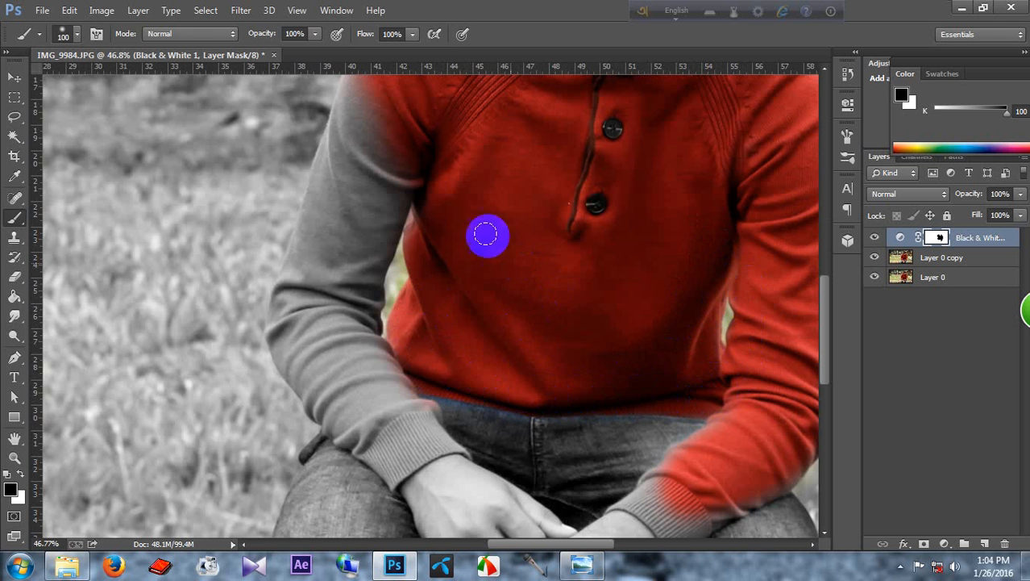
Paint the mask over the sleeve on the photo's left side down to the cuff, enlarging the brush to 125 px.
{"action": "key", "text": "space"}
{"action": "left_click_drag", "start_coordinate": [518, 276], "coordinate": [566, 346]}
{"action": "mouse_move", "coordinate": [435, 153]}
{"action": "left_mouse_down"}
{"action": "mouse_move", "coordinate": [391, 225]}
{"action": "mouse_move", "coordinate": [409, 212]}
{"action": "mouse_move", "coordinate": [422, 163]}
{"action": "mouse_move", "coordinate": [440, 146]}
{"action": "mouse_move", "coordinate": [397, 309]}
{"action": "mouse_move", "coordinate": [423, 266]}
{"action": "mouse_move", "coordinate": [427, 233]}
{"action": "mouse_move", "coordinate": [441, 234]}
{"action": "mouse_move", "coordinate": [409, 355]}
{"action": "mouse_move", "coordinate": [407, 311]}
{"action": "mouse_move", "coordinate": [378, 327]}
{"action": "mouse_move", "coordinate": [378, 260]}
{"action": "mouse_move", "coordinate": [422, 100]}
{"action": "mouse_move", "coordinate": [421, 119]}
{"action": "mouse_move", "coordinate": [433, 113]}
{"action": "mouse_move", "coordinate": [362, 371]}
{"action": "mouse_move", "coordinate": [354, 331]}
{"action": "mouse_move", "coordinate": [384, 241]}
{"action": "mouse_move", "coordinate": [403, 264]}
{"action": "mouse_move", "coordinate": [379, 326]}
{"action": "mouse_move", "coordinate": [398, 357]}
{"action": "mouse_move", "coordinate": [411, 353]}
{"action": "mouse_move", "coordinate": [397, 449]}
{"action": "mouse_move", "coordinate": [371, 457]}
{"action": "mouse_move", "coordinate": [351, 440]}
{"action": "mouse_move", "coordinate": [334, 387]}
{"action": "mouse_move", "coordinate": [362, 369]}
{"action": "mouse_move", "coordinate": [388, 392]}
{"action": "mouse_move", "coordinate": [406, 447]}
{"action": "mouse_move", "coordinate": [431, 456]}
{"action": "mouse_move", "coordinate": [423, 438]}
{"action": "mouse_move", "coordinate": [420, 486]}
{"action": "mouse_move", "coordinate": [432, 452]}
{"action": "left_mouse_up"}
{"action": "key", "text": "bracketright"}
{"action": "scroll", "coordinate": [432, 411], "scroll_direction": "down", "scroll_amount": 2}
{"action": "mouse_move", "coordinate": [427, 407]}
{"action": "left_mouse_down"}
{"action": "mouse_move", "coordinate": [415, 434]}
{"action": "mouse_move", "coordinate": [367, 396]}
{"action": "mouse_move", "coordinate": [415, 432]}
{"action": "mouse_move", "coordinate": [467, 412]}
{"action": "mouse_move", "coordinate": [451, 391]}
{"action": "mouse_move", "coordinate": [476, 440]}
{"action": "mouse_move", "coordinate": [436, 456]}
{"action": "mouse_move", "coordinate": [484, 448]}
{"action": "left_mouse_up"}
Restore the red on the edges of the left-side cuff by painting the layer mask with a 38 px brush.
{"action": "scroll", "coordinate": [486, 451], "scroll_direction": "up", "scroll_amount": 5}
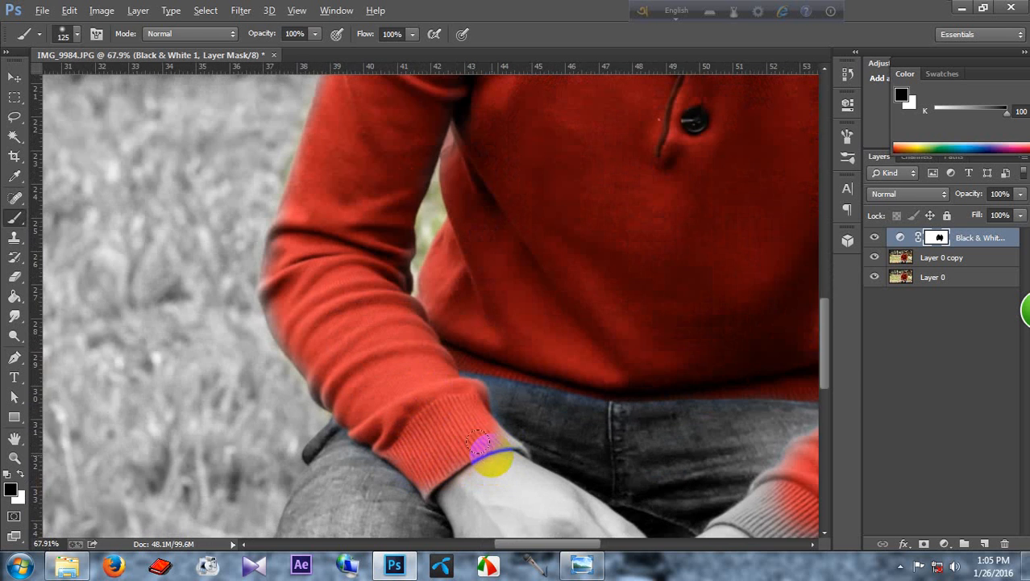
{"action": "scroll", "coordinate": [465, 405], "scroll_direction": "down", "scroll_amount": 1}
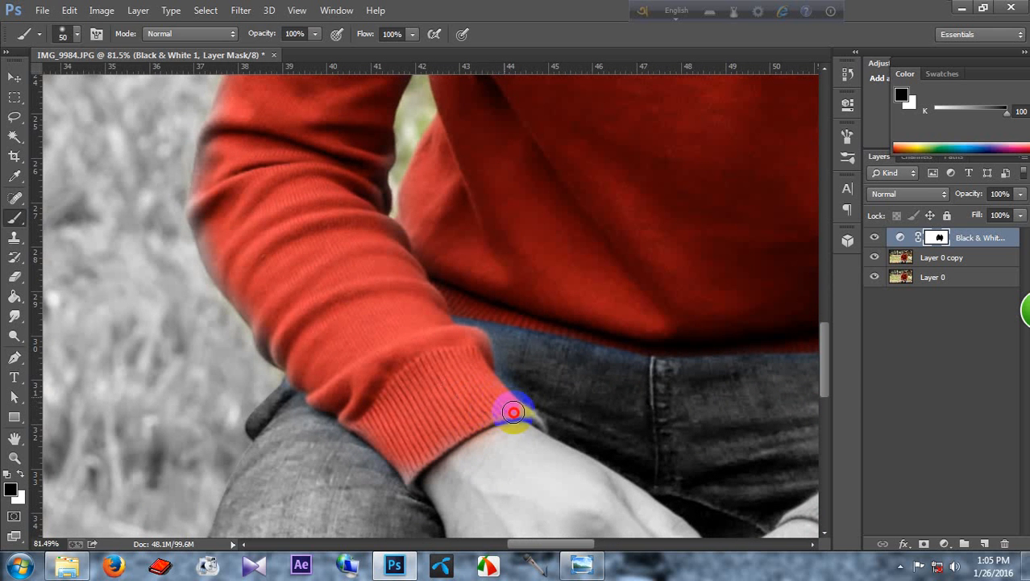
{"action": "right_click", "coordinate": [476, 392]}
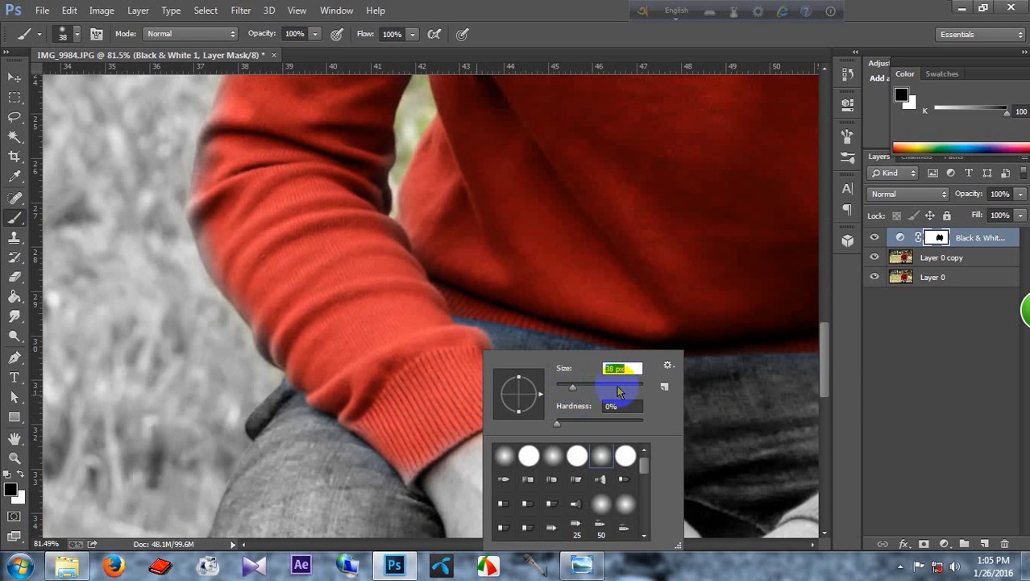
{"action": "left_click", "coordinate": [883, 350]}
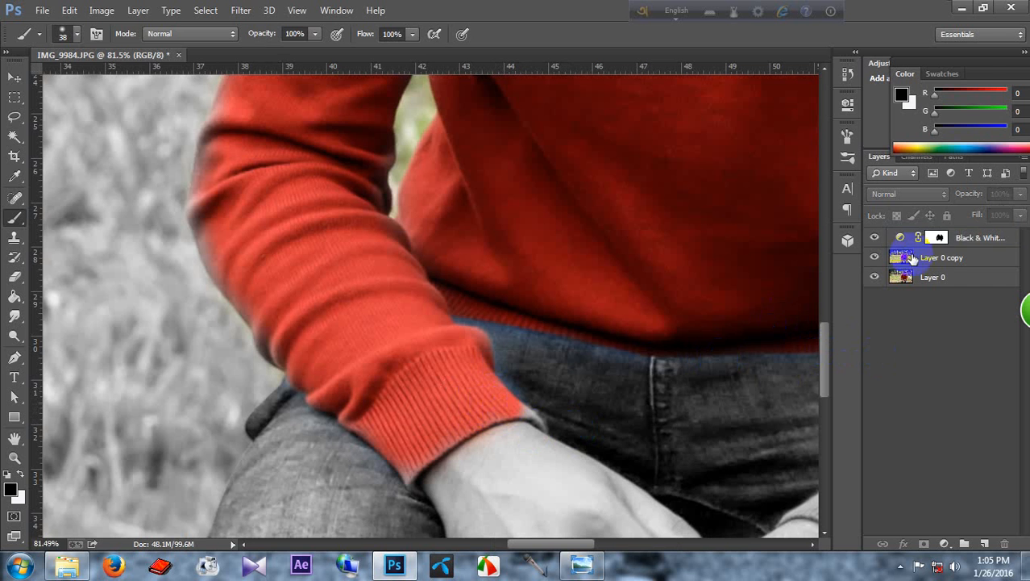
{"action": "left_click", "coordinate": [937, 241]}
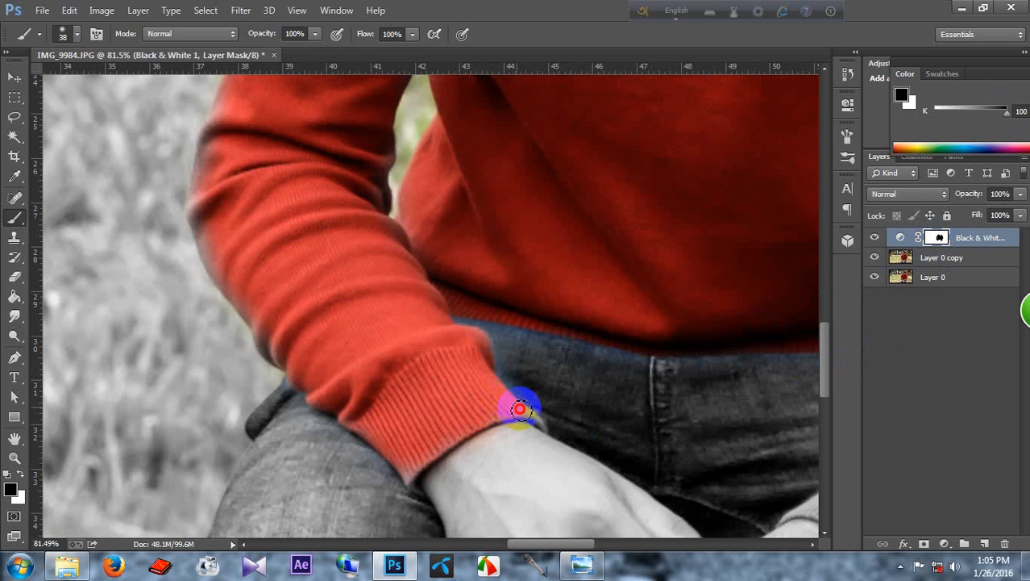
{"action": "mouse_move", "coordinate": [524, 410]}
{"action": "left_mouse_down"}
{"action": "mouse_move", "coordinate": [443, 435]}
{"action": "mouse_move", "coordinate": [408, 477]}
{"action": "mouse_move", "coordinate": [348, 414]}
{"action": "left_mouse_up"}
{"action": "mouse_move", "coordinate": [467, 359]}
{"action": "left_mouse_down"}
{"action": "mouse_move", "coordinate": [457, 323]}
{"action": "mouse_move", "coordinate": [459, 380]}
{"action": "left_mouse_up"}
Paint the mask along the outer edge of the left-side sleeve from the forearm up to the shoulder.
{"action": "mouse_move", "coordinate": [340, 379]}
{"action": "left_mouse_down"}
{"action": "mouse_move", "coordinate": [312, 349]}
{"action": "mouse_move", "coordinate": [325, 394]}
{"action": "mouse_move", "coordinate": [313, 383]}
{"action": "mouse_move", "coordinate": [285, 316]}
{"action": "mouse_move", "coordinate": [259, 288]}
{"action": "mouse_move", "coordinate": [258, 300]}
{"action": "mouse_move", "coordinate": [256, 252]}
{"action": "left_mouse_up"}
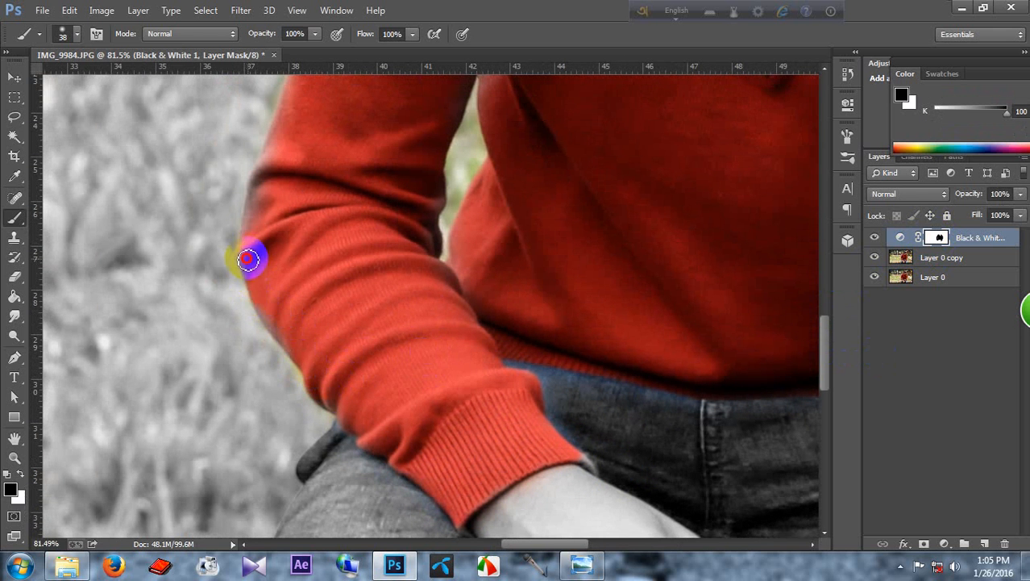
{"action": "mouse_move", "coordinate": [258, 190]}
{"action": "left_mouse_down"}
{"action": "mouse_move", "coordinate": [298, 101]}
{"action": "mouse_move", "coordinate": [328, 343]}
{"action": "left_mouse_up"}
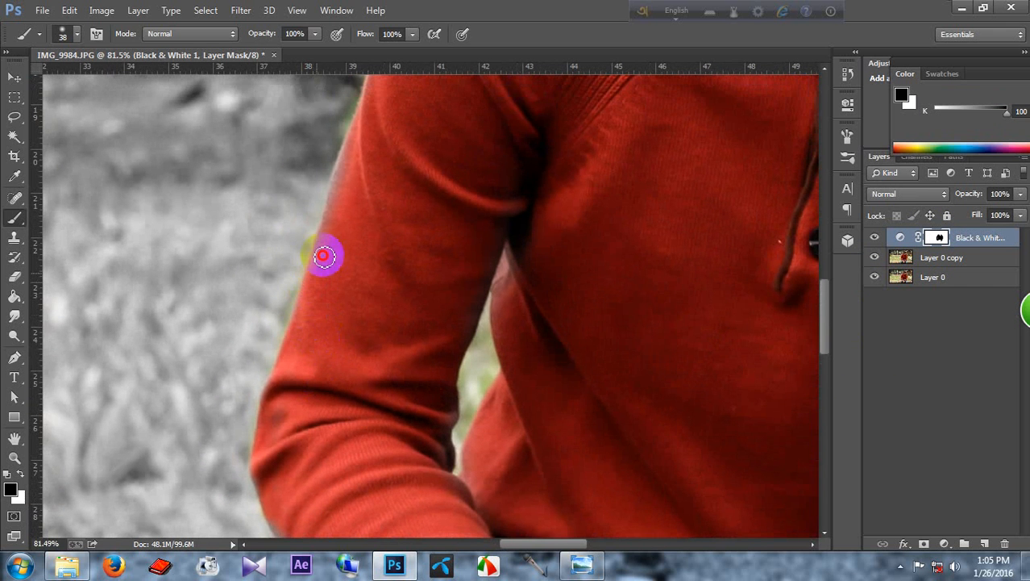
{"action": "left_click_drag", "start_coordinate": [323, 255], "coordinate": [333, 210]}
{"action": "mouse_move", "coordinate": [371, 156]}
{"action": "left_mouse_down"}
{"action": "mouse_move", "coordinate": [374, 350]}
{"action": "mouse_move", "coordinate": [384, 342]}
{"action": "mouse_move", "coordinate": [363, 330]}
{"action": "mouse_move", "coordinate": [392, 228]}
{"action": "mouse_move", "coordinate": [430, 166]}
{"action": "mouse_move", "coordinate": [451, 300]}
{"action": "mouse_move", "coordinate": [444, 338]}
{"action": "mouse_move", "coordinate": [435, 281]}
{"action": "mouse_move", "coordinate": [463, 250]}
{"action": "mouse_move", "coordinate": [507, 251]}
{"action": "mouse_move", "coordinate": [599, 189]}
{"action": "mouse_move", "coordinate": [690, 157]}
{"action": "mouse_move", "coordinate": [752, 268]}
{"action": "mouse_move", "coordinate": [706, 204]}
{"action": "mouse_move", "coordinate": [692, 130]}
{"action": "mouse_move", "coordinate": [541, 208]}
{"action": "mouse_move", "coordinate": [531, 188]}
{"action": "mouse_move", "coordinate": [445, 239]}
{"action": "left_mouse_up"}
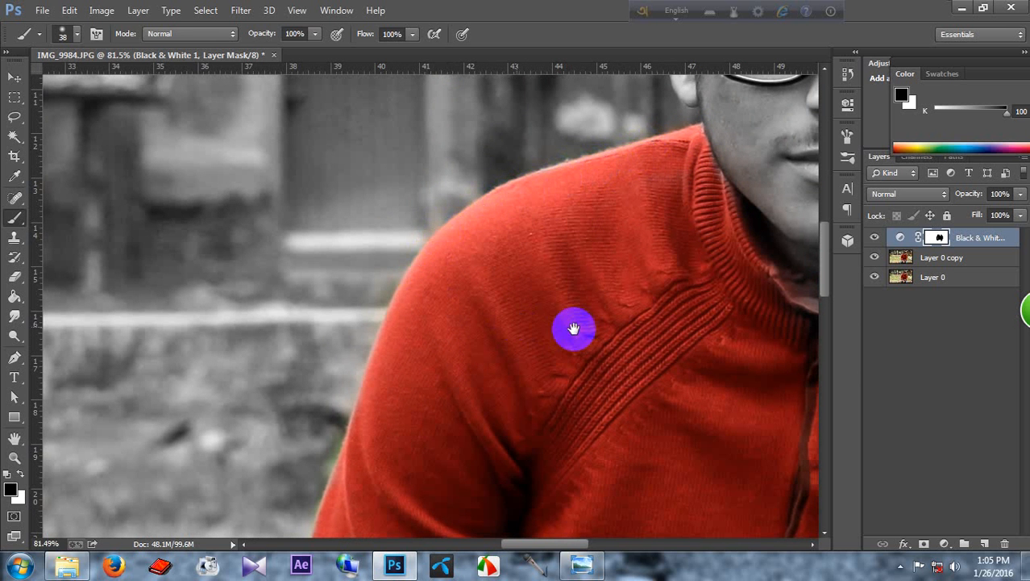
Reveal the colour of the sweater's collar and the adjoining right-side shoulder edge on the mask.
{"action": "left_click_drag", "start_coordinate": [570, 327], "coordinate": [119, 391]}
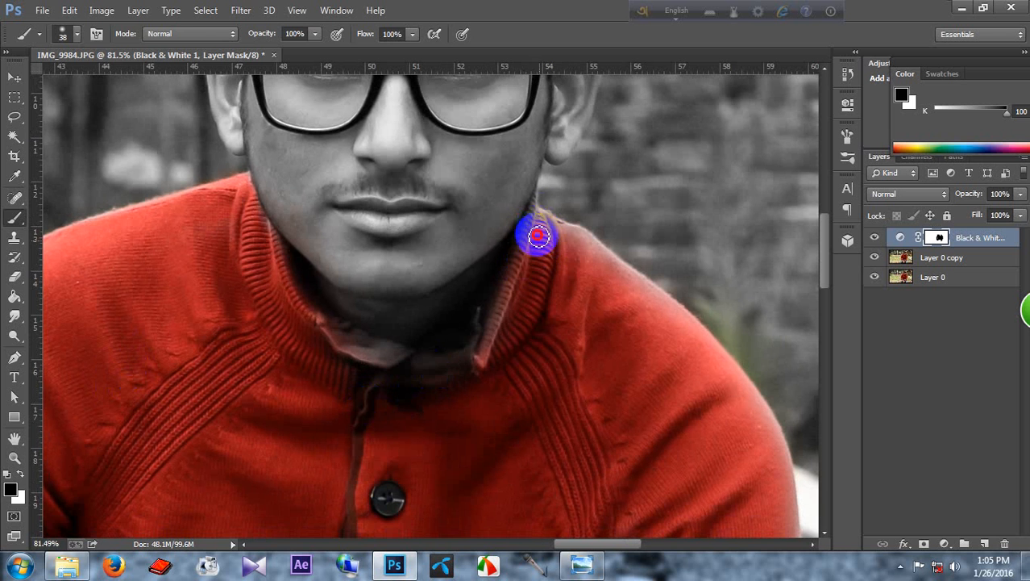
{"action": "mouse_move", "coordinate": [539, 235]}
{"action": "left_mouse_down"}
{"action": "mouse_move", "coordinate": [544, 209]}
{"action": "mouse_move", "coordinate": [503, 325]}
{"action": "mouse_move", "coordinate": [467, 363]}
{"action": "mouse_move", "coordinate": [443, 367]}
{"action": "mouse_move", "coordinate": [456, 358]}
{"action": "mouse_move", "coordinate": [448, 355]}
{"action": "mouse_move", "coordinate": [393, 384]}
{"action": "mouse_move", "coordinate": [426, 376]}
{"action": "mouse_move", "coordinate": [365, 374]}
{"action": "mouse_move", "coordinate": [374, 343]}
{"action": "mouse_move", "coordinate": [382, 356]}
{"action": "mouse_move", "coordinate": [360, 357]}
{"action": "mouse_move", "coordinate": [406, 360]}
{"action": "mouse_move", "coordinate": [338, 349]}
{"action": "mouse_move", "coordinate": [374, 357]}
{"action": "mouse_move", "coordinate": [308, 312]}
{"action": "mouse_move", "coordinate": [267, 246]}
{"action": "mouse_move", "coordinate": [347, 345]}
{"action": "mouse_move", "coordinate": [407, 357]}
{"action": "mouse_move", "coordinate": [402, 370]}
{"action": "mouse_move", "coordinate": [518, 355]}
{"action": "mouse_move", "coordinate": [493, 315]}
{"action": "mouse_move", "coordinate": [547, 247]}
{"action": "mouse_move", "coordinate": [607, 284]}
{"action": "mouse_move", "coordinate": [600, 261]}
{"action": "mouse_move", "coordinate": [705, 345]}
{"action": "mouse_move", "coordinate": [549, 229]}
{"action": "mouse_move", "coordinate": [580, 237]}
{"action": "mouse_move", "coordinate": [631, 282]}
{"action": "left_mouse_up"}
{"action": "left_click_drag", "start_coordinate": [702, 341], "coordinate": [721, 357]}
Refine the mask along the outer edge of the right-side shoulder and upper sleeve with the 38 px brush.
{"action": "key", "text": "space"}
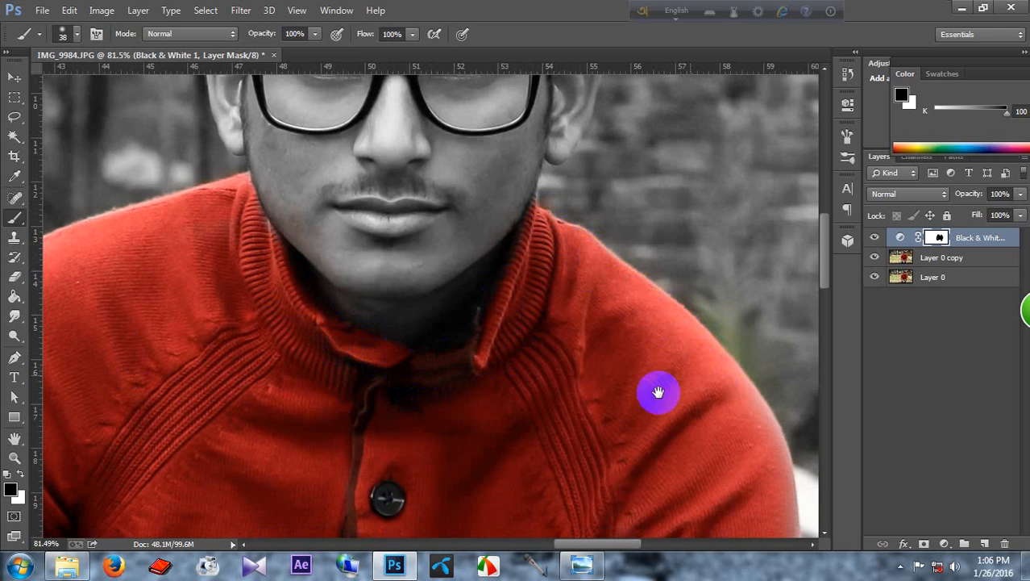
{"action": "left_click_drag", "start_coordinate": [658, 391], "coordinate": [565, 248]}
{"action": "mouse_move", "coordinate": [604, 201]}
{"action": "left_mouse_down"}
{"action": "mouse_move", "coordinate": [654, 251]}
{"action": "mouse_move", "coordinate": [685, 310]}
{"action": "mouse_move", "coordinate": [690, 461]}
{"action": "mouse_move", "coordinate": [660, 329]}
{"action": "left_mouse_up"}
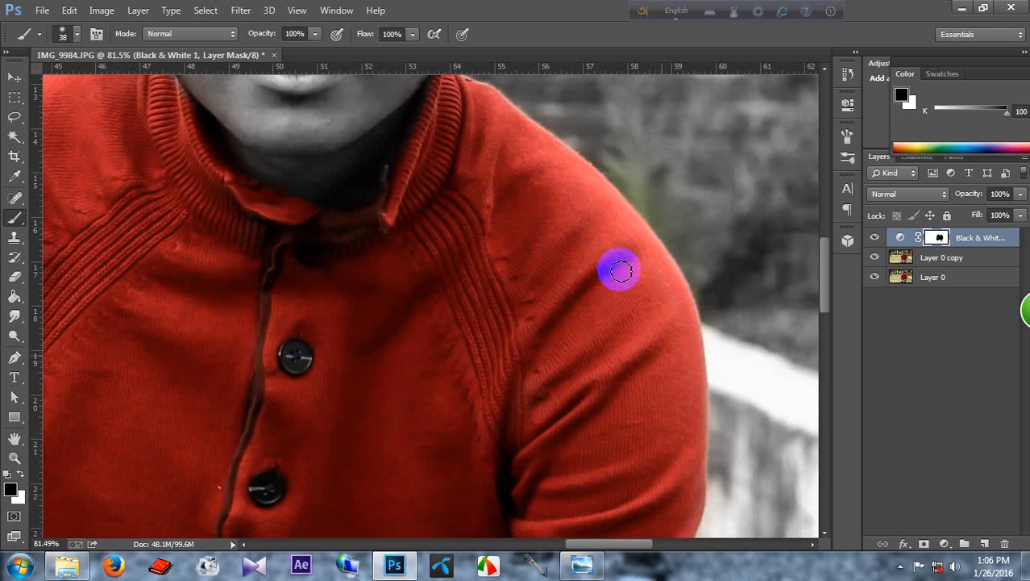
{"action": "key", "text": "space"}
{"action": "left_click_drag", "start_coordinate": [578, 393], "coordinate": [531, 182]}
{"action": "mouse_move", "coordinate": [640, 231]}
{"action": "left_mouse_down"}
{"action": "mouse_move", "coordinate": [641, 322]}
{"action": "mouse_move", "coordinate": [617, 376]}
{"action": "mouse_move", "coordinate": [568, 221]}
{"action": "mouse_move", "coordinate": [575, 181]}
{"action": "left_mouse_up"}
{"action": "key", "text": "space"}
{"action": "mouse_move", "coordinate": [592, 379]}
{"action": "left_mouse_down"}
{"action": "mouse_move", "coordinate": [607, 358]}
{"action": "mouse_move", "coordinate": [611, 423]}
{"action": "mouse_move", "coordinate": [617, 371]}
{"action": "mouse_move", "coordinate": [614, 457]}
{"action": "mouse_move", "coordinate": [588, 504]}
{"action": "left_mouse_up"}
Paint the mask over the right-side forearm edges and ribbed cuff, enlarging the brush to 50 px for the cuff.
{"action": "key", "text": "space"}
{"action": "left_click_drag", "start_coordinate": [531, 410], "coordinate": [580, 200]}
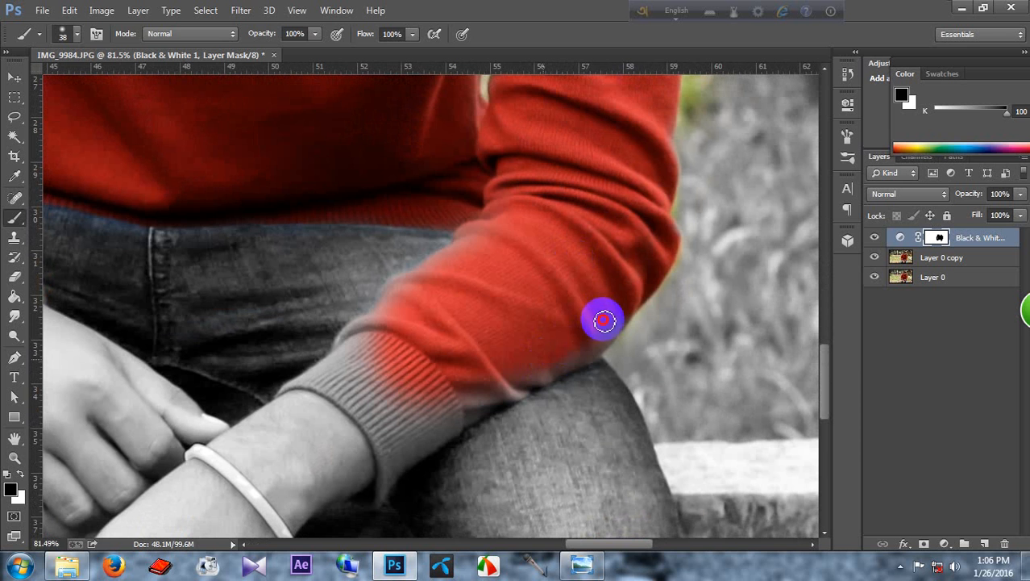
{"action": "mouse_move", "coordinate": [605, 321]}
{"action": "left_mouse_down"}
{"action": "mouse_move", "coordinate": [596, 344]}
{"action": "mouse_move", "coordinate": [465, 412]}
{"action": "mouse_move", "coordinate": [593, 345]}
{"action": "mouse_move", "coordinate": [428, 407]}
{"action": "mouse_move", "coordinate": [415, 320]}
{"action": "mouse_move", "coordinate": [456, 246]}
{"action": "mouse_move", "coordinate": [492, 223]}
{"action": "mouse_move", "coordinate": [449, 283]}
{"action": "mouse_move", "coordinate": [393, 299]}
{"action": "mouse_move", "coordinate": [405, 288]}
{"action": "mouse_move", "coordinate": [322, 367]}
{"action": "mouse_move", "coordinate": [393, 369]}
{"action": "left_mouse_up"}
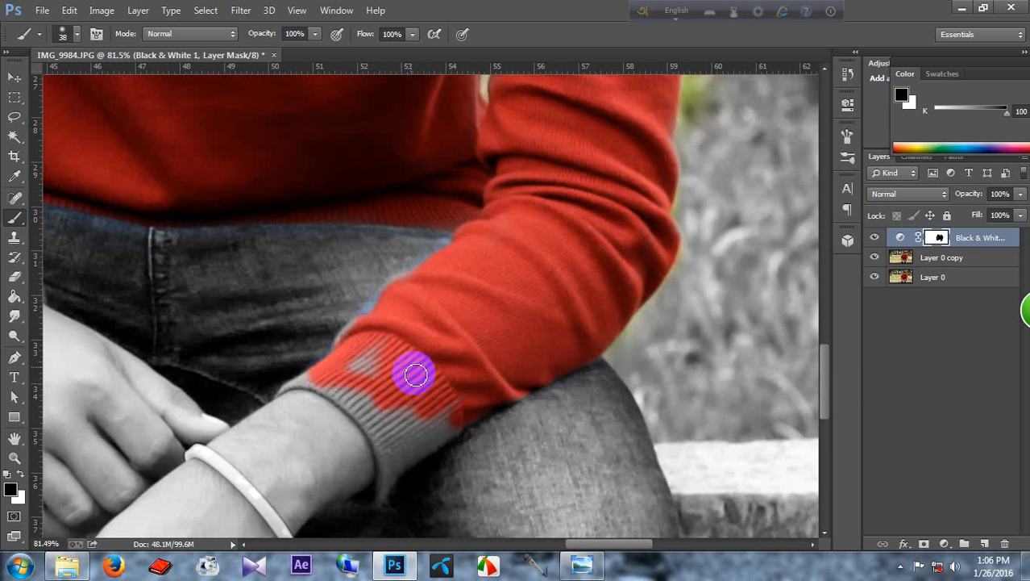
{"action": "key", "text": "]"}
{"action": "key", "text": "]"}
{"action": "mouse_move", "coordinate": [415, 373]}
{"action": "left_mouse_down"}
{"action": "mouse_move", "coordinate": [425, 399]}
{"action": "mouse_move", "coordinate": [370, 381]}
{"action": "mouse_move", "coordinate": [360, 356]}
{"action": "mouse_move", "coordinate": [355, 401]}
{"action": "mouse_move", "coordinate": [393, 411]}
{"action": "mouse_move", "coordinate": [404, 445]}
{"action": "mouse_move", "coordinate": [474, 397]}
{"action": "mouse_move", "coordinate": [437, 407]}
{"action": "mouse_move", "coordinate": [407, 441]}
{"action": "mouse_move", "coordinate": [349, 391]}
{"action": "mouse_move", "coordinate": [310, 376]}
{"action": "mouse_move", "coordinate": [355, 389]}
{"action": "mouse_move", "coordinate": [390, 461]}
{"action": "mouse_move", "coordinate": [368, 401]}
{"action": "mouse_move", "coordinate": [372, 353]}
{"action": "mouse_move", "coordinate": [402, 423]}
{"action": "mouse_move", "coordinate": [421, 435]}
{"action": "mouse_move", "coordinate": [385, 485]}
{"action": "mouse_move", "coordinate": [399, 463]}
{"action": "mouse_move", "coordinate": [446, 420]}
{"action": "left_mouse_up"}
{"action": "left_click_drag", "start_coordinate": [391, 387], "coordinate": [408, 414]}
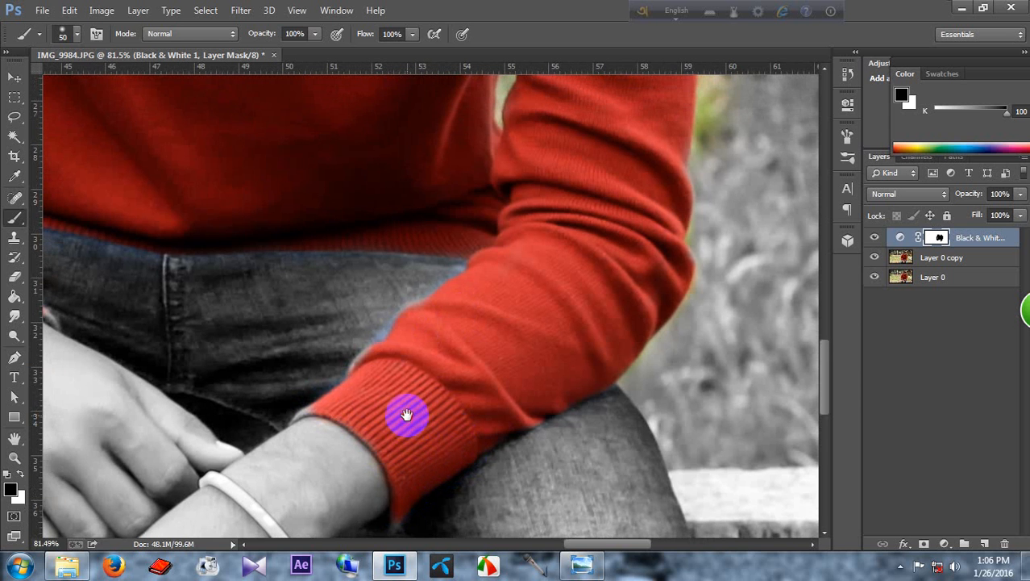
Refine the mask along the borders of the right-side cuff and its lower corner with a 30 px brush.
{"action": "key", "text": "bracketleft"}
{"action": "key", "text": "bracketleft"}
{"action": "key", "text": "bracketleft"}
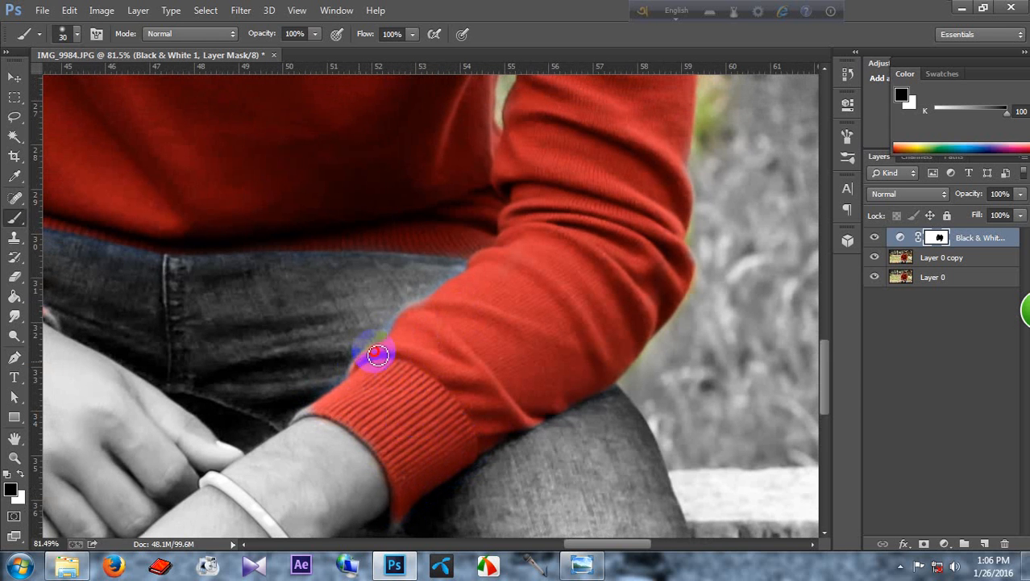
{"action": "mouse_move", "coordinate": [392, 341]}
{"action": "left_mouse_down"}
{"action": "mouse_move", "coordinate": [350, 364]}
{"action": "mouse_move", "coordinate": [327, 410]}
{"action": "mouse_move", "coordinate": [306, 412]}
{"action": "left_mouse_up"}
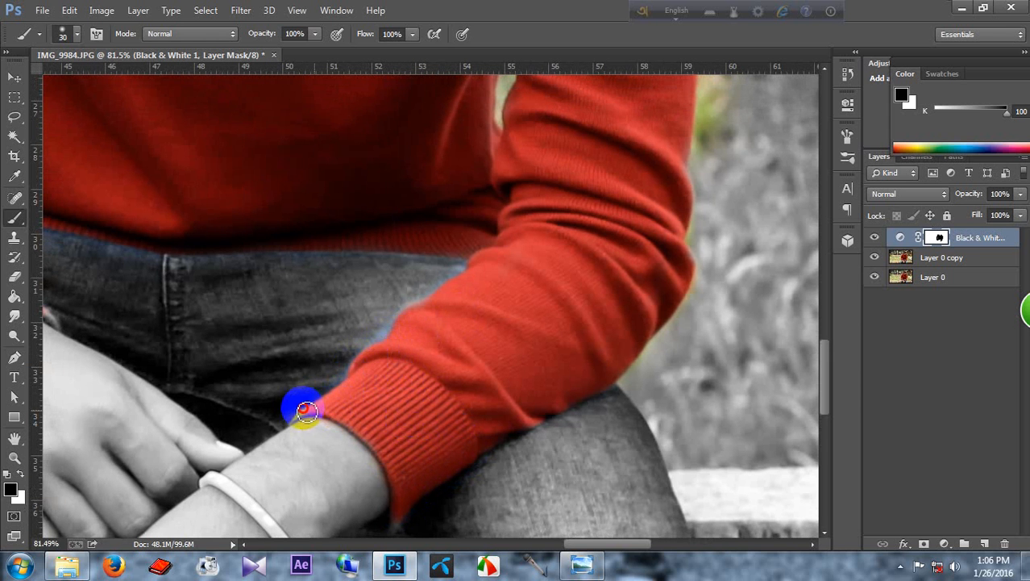
{"action": "left_click_drag", "start_coordinate": [416, 424], "coordinate": [448, 364]}
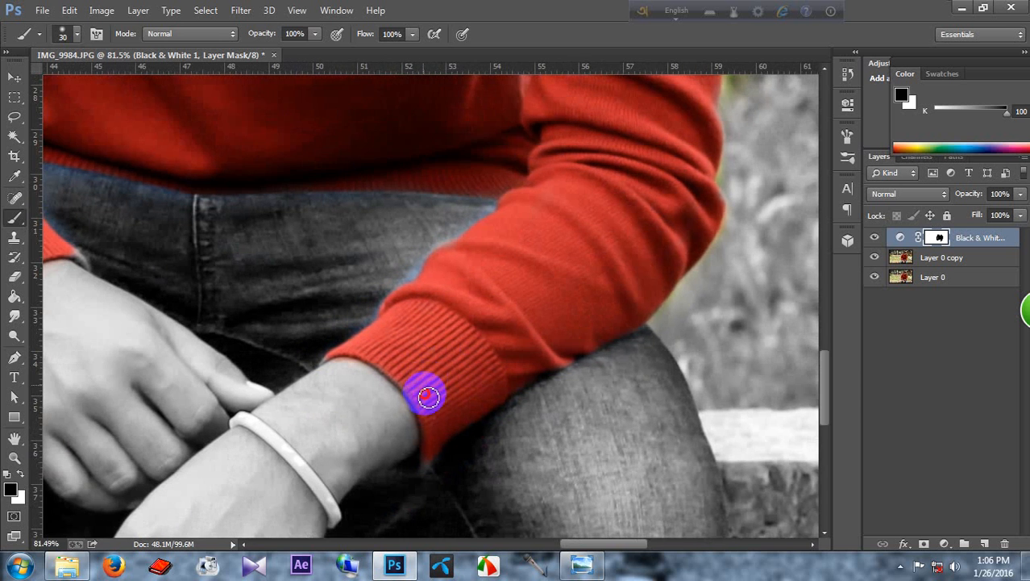
{"action": "left_click_drag", "start_coordinate": [430, 442], "coordinate": [430, 469]}
{"action": "left_click_drag", "start_coordinate": [525, 301], "coordinate": [488, 390]}
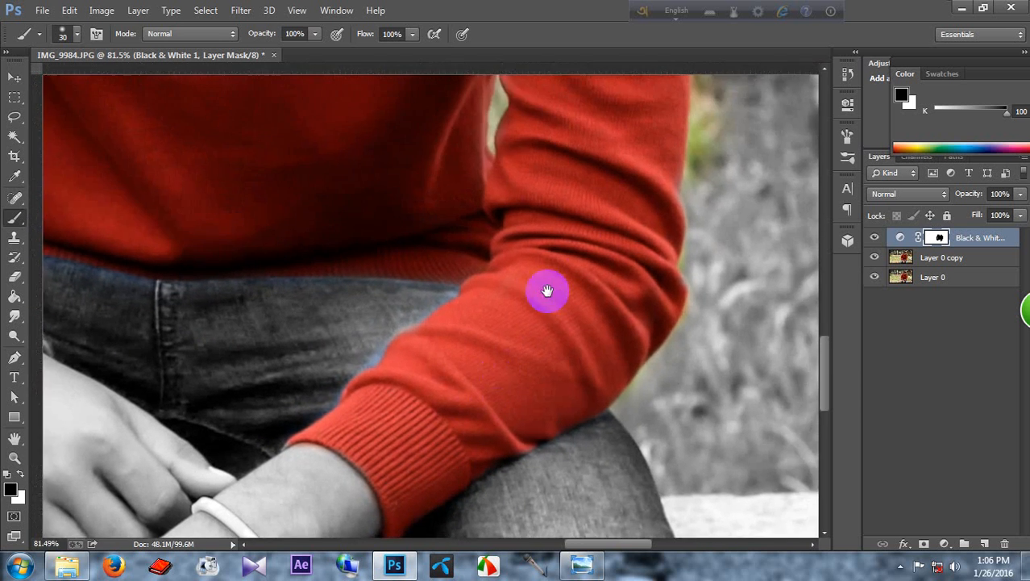
Switch the mask paint to white and clean the colour spill outside the right-side sleeve down to the elbow with a 50 px brush.
{"action": "mouse_move", "coordinate": [580, 227]}
{"action": "left_mouse_down"}
{"action": "mouse_move", "coordinate": [542, 409]}
{"action": "mouse_move", "coordinate": [546, 400]}
{"action": "left_mouse_up"}
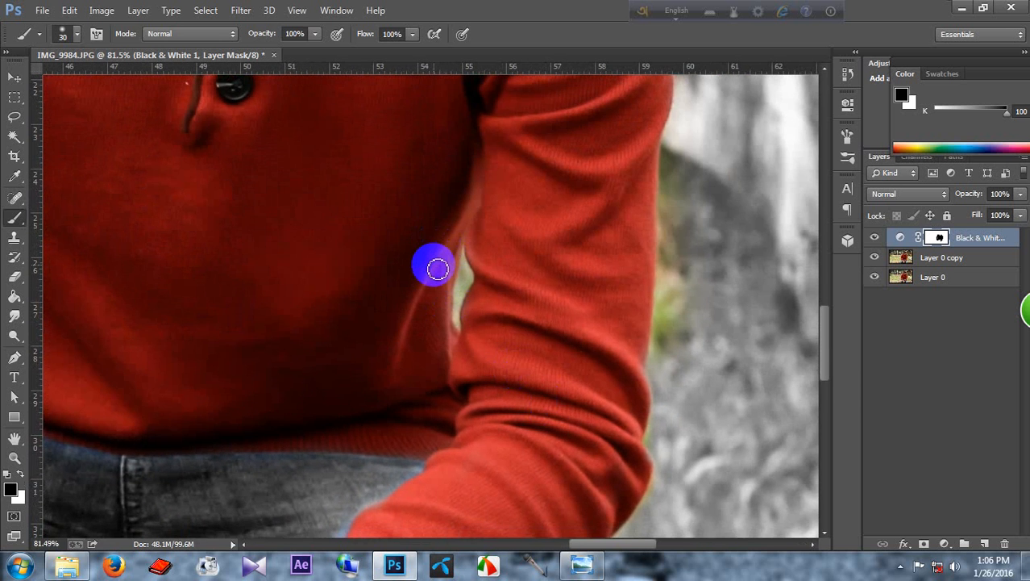
{"action": "scroll", "coordinate": [432, 248], "scroll_direction": "down", "scroll_amount": 2}
{"action": "scroll", "coordinate": [435, 259], "scroll_direction": "down", "scroll_amount": 3}
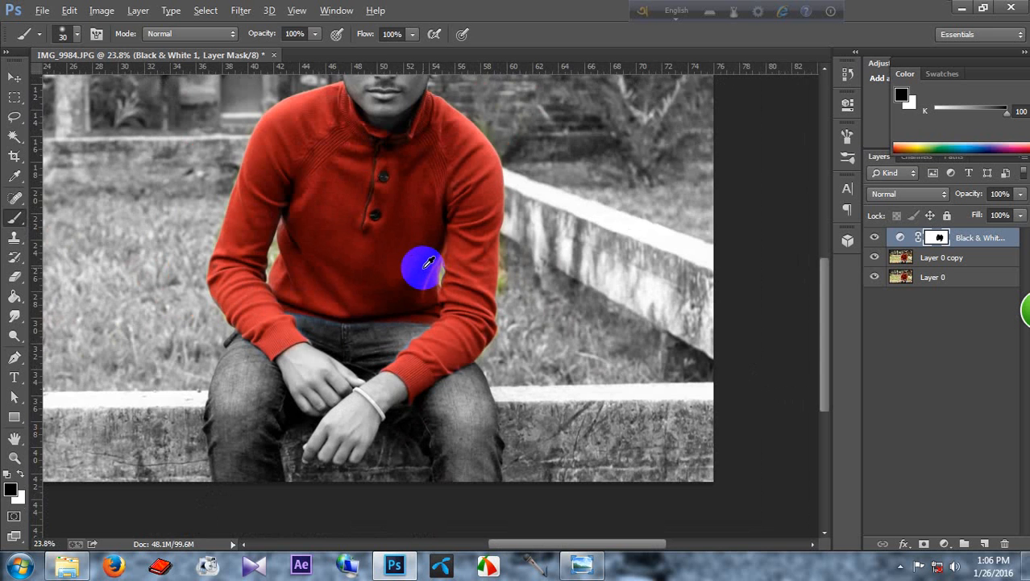
{"action": "scroll", "coordinate": [536, 230], "scroll_direction": "up", "scroll_amount": 4}
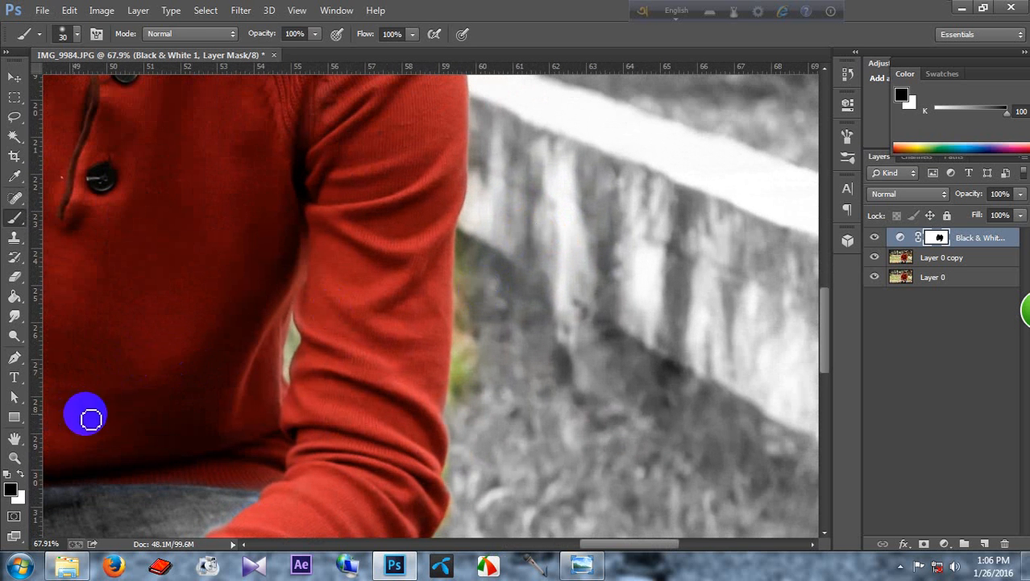
{"action": "left_click", "coordinate": [12, 492]}
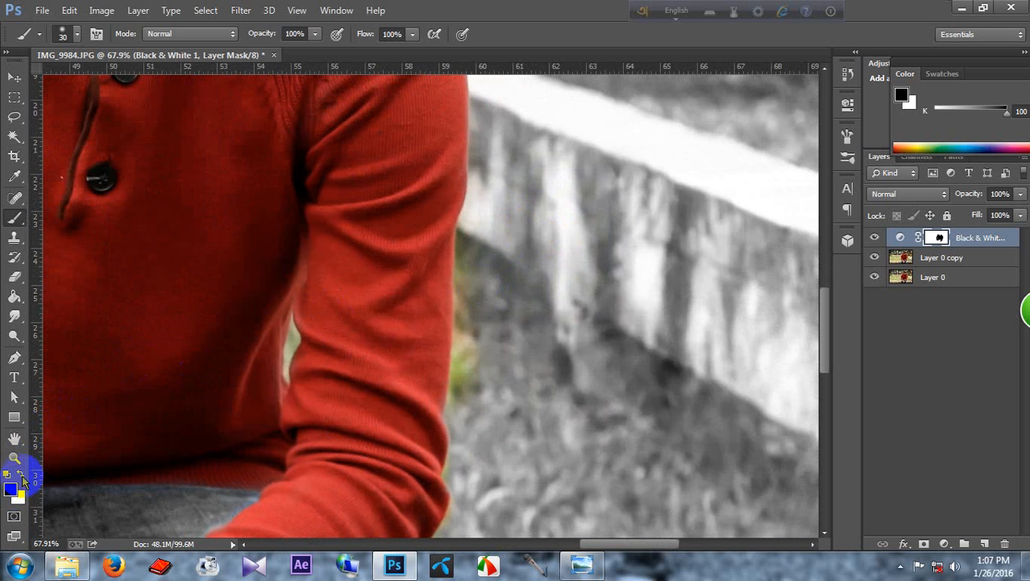
{"action": "left_click", "coordinate": [22, 475]}
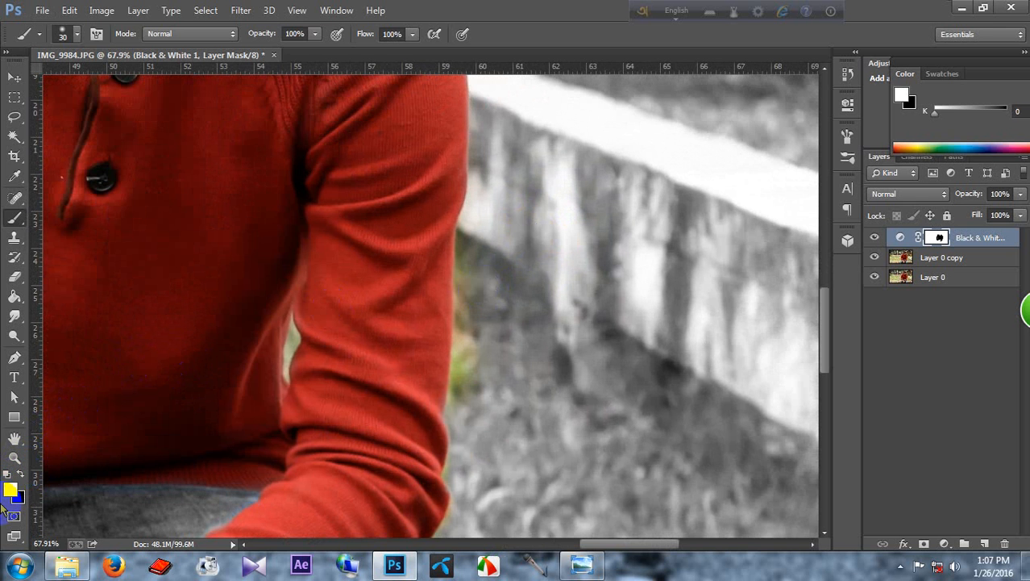
{"action": "mouse_move", "coordinate": [439, 275]}
{"action": "left_mouse_down"}
{"action": "mouse_move", "coordinate": [474, 247]}
{"action": "mouse_move", "coordinate": [465, 333]}
{"action": "mouse_move", "coordinate": [477, 328]}
{"action": "mouse_move", "coordinate": [468, 314]}
{"action": "mouse_move", "coordinate": [460, 361]}
{"action": "left_mouse_up"}
{"action": "key", "text": "bracketright"}
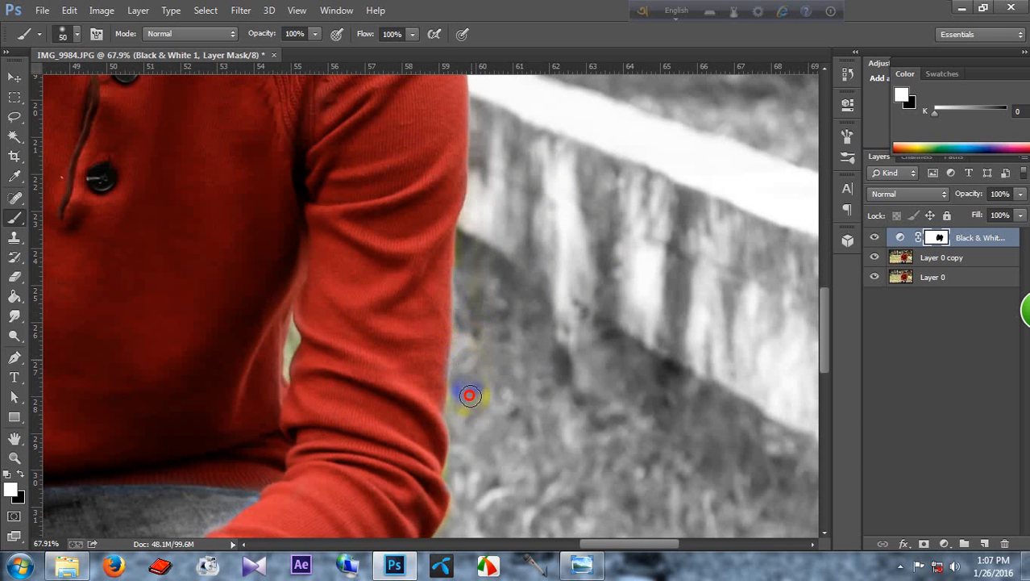
{"action": "mouse_move", "coordinate": [473, 288]}
{"action": "left_mouse_down"}
{"action": "mouse_move", "coordinate": [465, 226]}
{"action": "mouse_move", "coordinate": [460, 348]}
{"action": "left_mouse_up"}
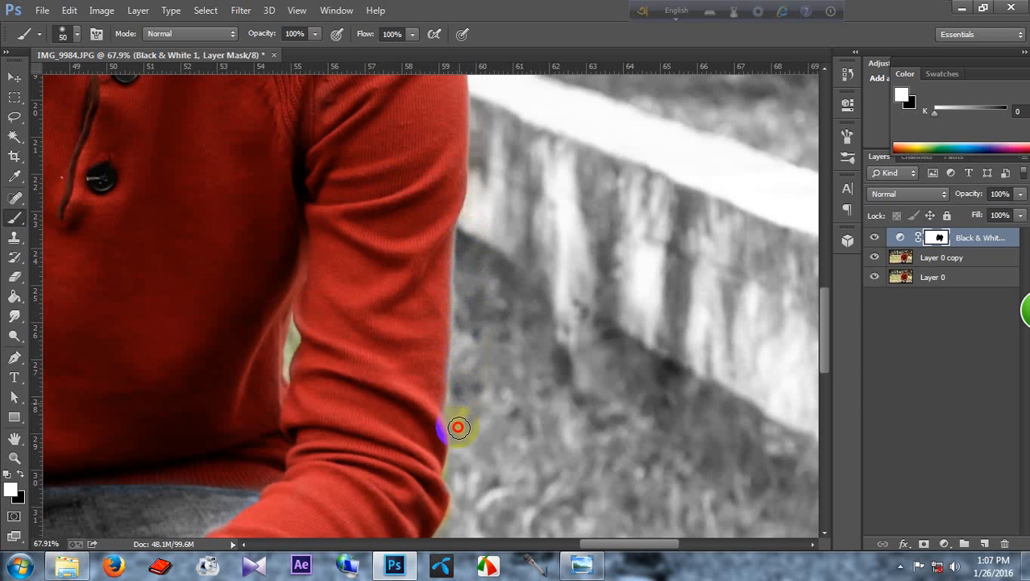
{"action": "left_click_drag", "start_coordinate": [457, 427], "coordinate": [451, 481]}
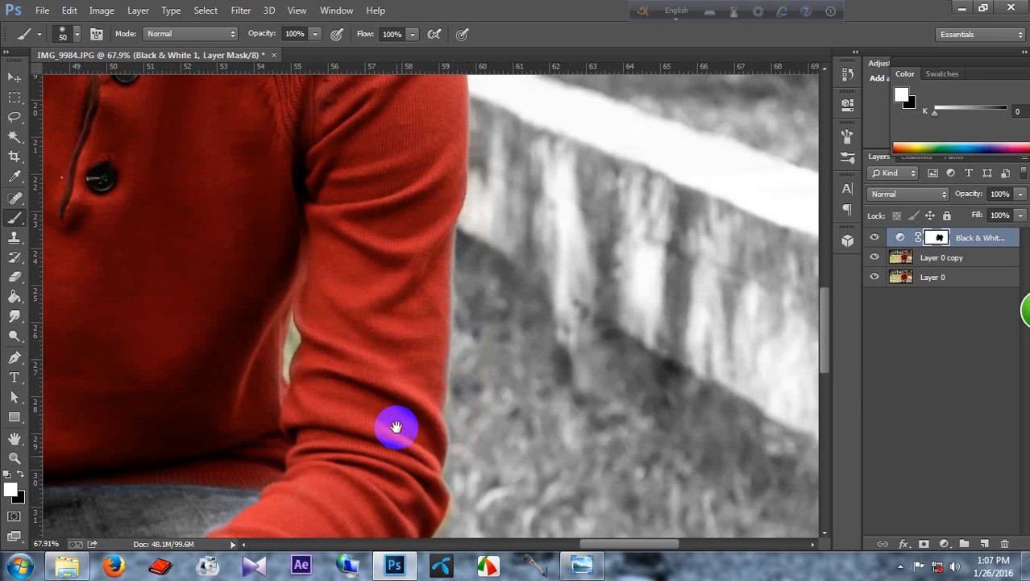
Paint white on the mask around the right-side elbow and along the forearm's outer edge down to the knee.
{"action": "left_click_drag", "start_coordinate": [396, 426], "coordinate": [403, 315]}
{"action": "left_click_drag", "start_coordinate": [472, 403], "coordinate": [459, 413]}
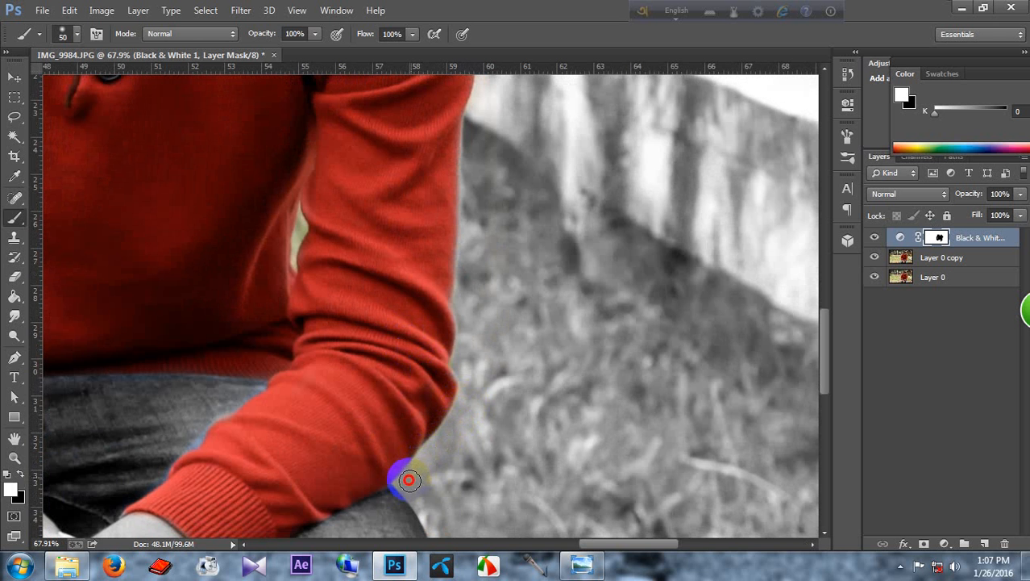
{"action": "left_click_drag", "start_coordinate": [409, 480], "coordinate": [407, 485]}
Remove the coloured fringe outside the right-side shoulder on the mask, from the collar to the upper sleeve.
{"action": "mouse_move", "coordinate": [384, 252]}
{"action": "left_mouse_down"}
{"action": "mouse_move", "coordinate": [320, 472]}
{"action": "mouse_move", "coordinate": [336, 396]}
{"action": "mouse_move", "coordinate": [341, 472]}
{"action": "left_mouse_up"}
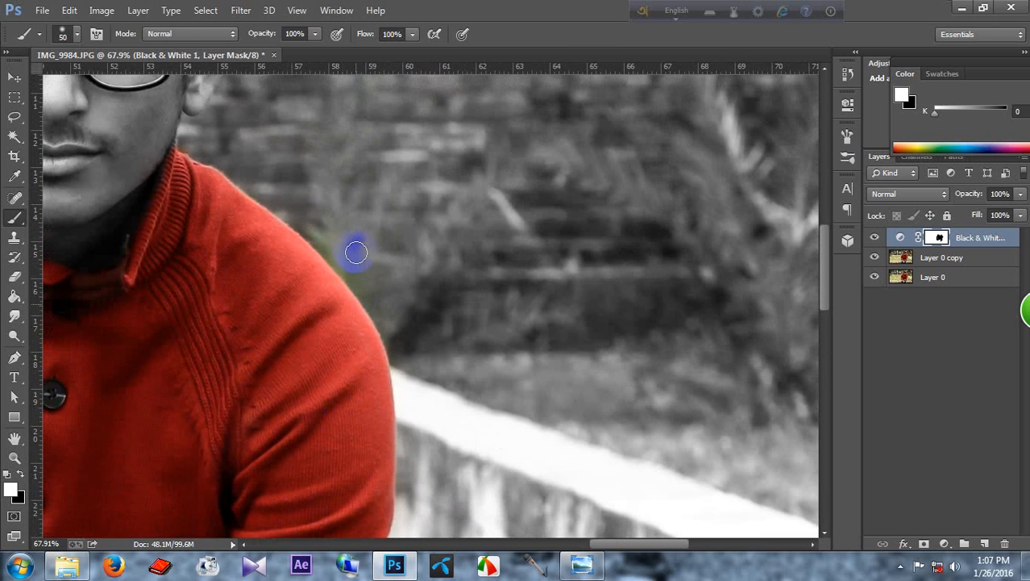
{"action": "mouse_move", "coordinate": [350, 271]}
{"action": "left_mouse_down"}
{"action": "mouse_move", "coordinate": [312, 231]}
{"action": "mouse_move", "coordinate": [341, 249]}
{"action": "mouse_move", "coordinate": [338, 237]}
{"action": "mouse_move", "coordinate": [322, 249]}
{"action": "mouse_move", "coordinate": [322, 229]}
{"action": "mouse_move", "coordinate": [364, 285]}
{"action": "mouse_move", "coordinate": [320, 234]}
{"action": "left_mouse_up"}
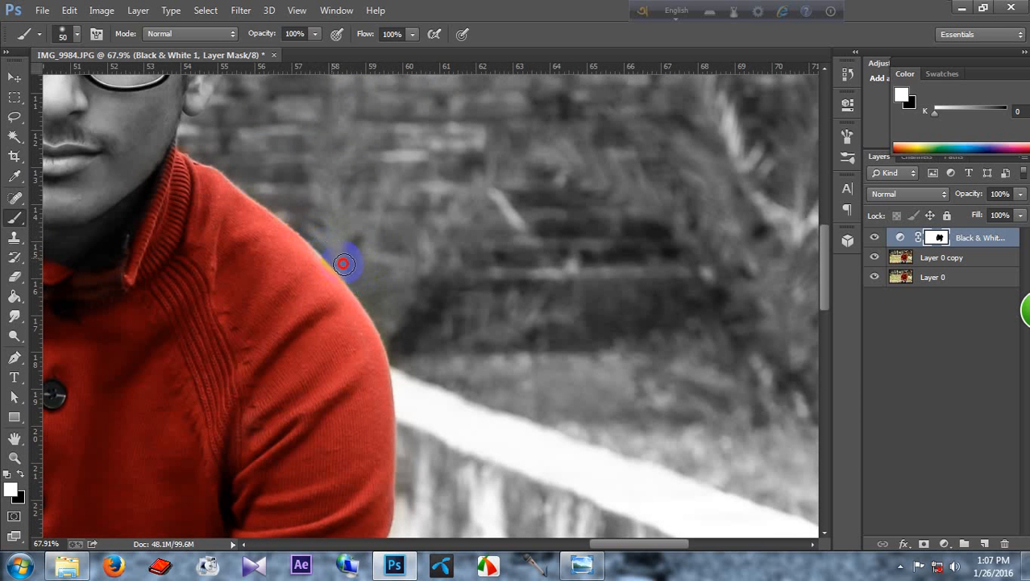
{"action": "mouse_move", "coordinate": [369, 298]}
{"action": "left_mouse_down"}
{"action": "mouse_move", "coordinate": [405, 366]}
{"action": "mouse_move", "coordinate": [401, 339]}
{"action": "left_mouse_up"}
{"action": "mouse_move", "coordinate": [305, 212]}
{"action": "left_mouse_down"}
{"action": "mouse_move", "coordinate": [265, 172]}
{"action": "mouse_move", "coordinate": [240, 171]}
{"action": "left_mouse_up"}
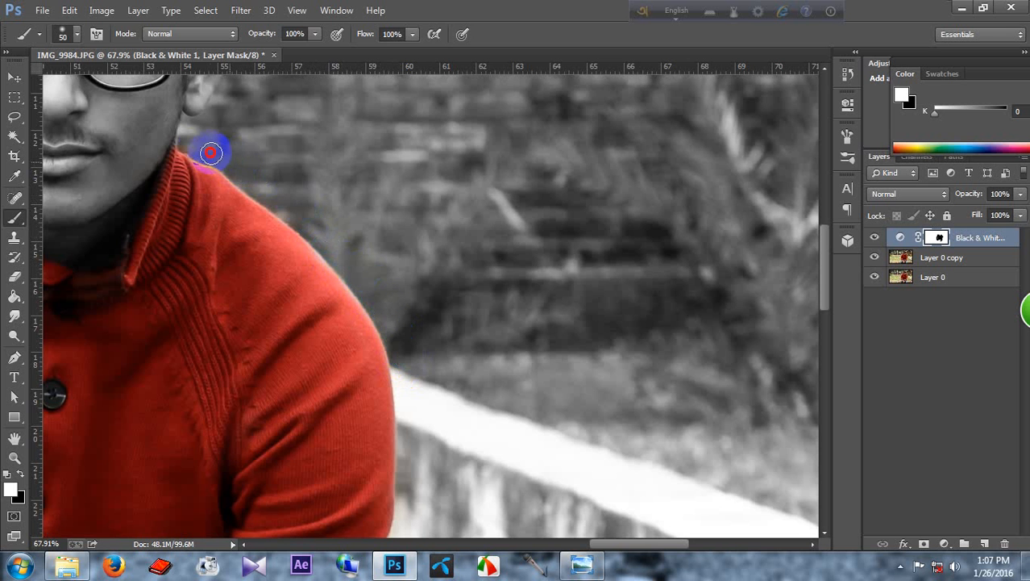
{"action": "mouse_move", "coordinate": [188, 145]}
{"action": "left_mouse_down"}
{"action": "mouse_move", "coordinate": [213, 147]}
{"action": "mouse_move", "coordinate": [264, 180]}
{"action": "mouse_move", "coordinate": [332, 251]}
{"action": "left_mouse_up"}
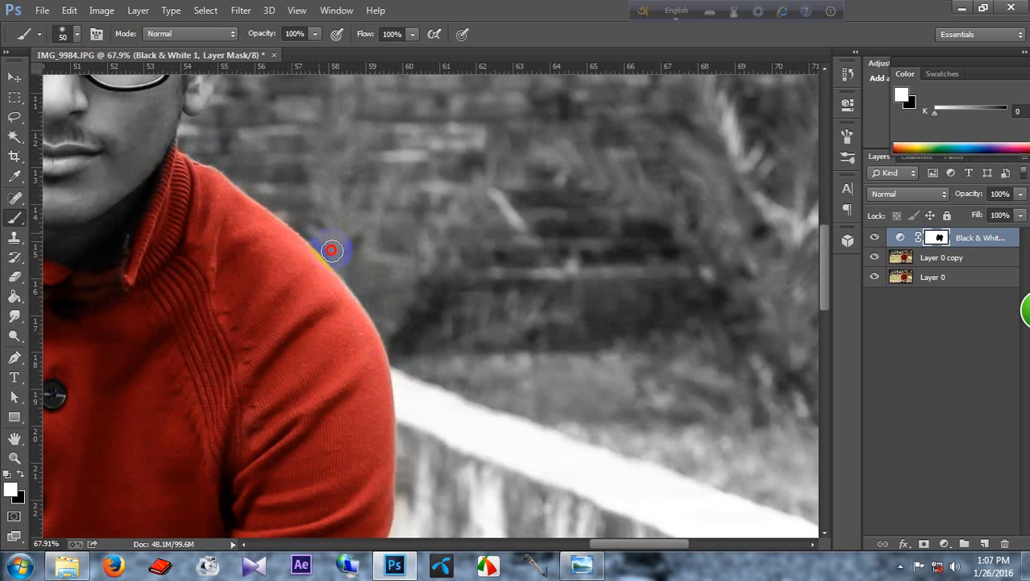
{"action": "left_click_drag", "start_coordinate": [363, 294], "coordinate": [400, 373]}
Paint white on the mask along the outer edge of the left-side shoulder and upper arm.
{"action": "key", "text": "space"}
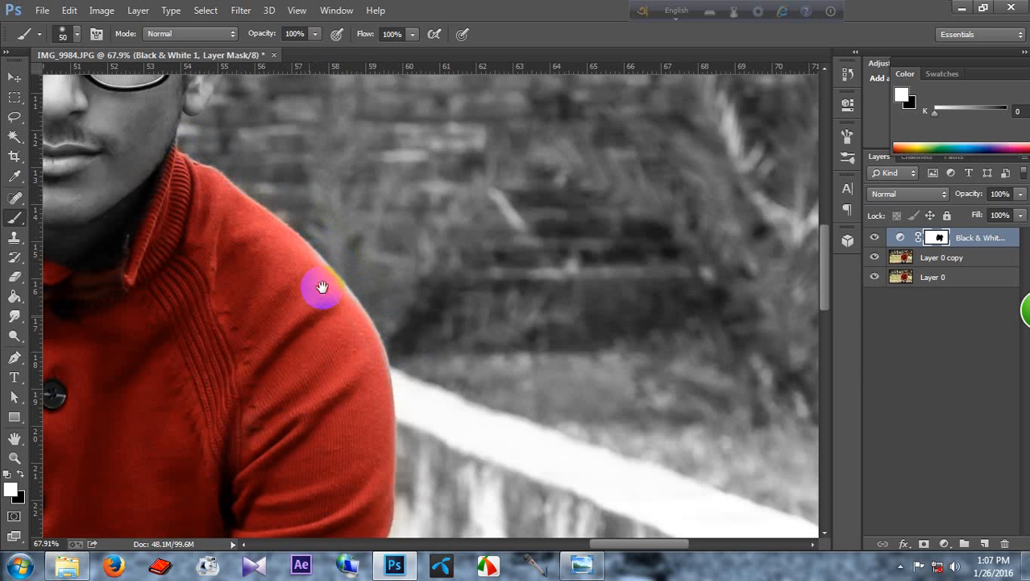
{"action": "mouse_move", "coordinate": [47, 366]}
{"action": "left_mouse_down"}
{"action": "mouse_move", "coordinate": [331, 258]}
{"action": "mouse_move", "coordinate": [444, 463]}
{"action": "mouse_move", "coordinate": [488, 487]}
{"action": "left_mouse_up"}
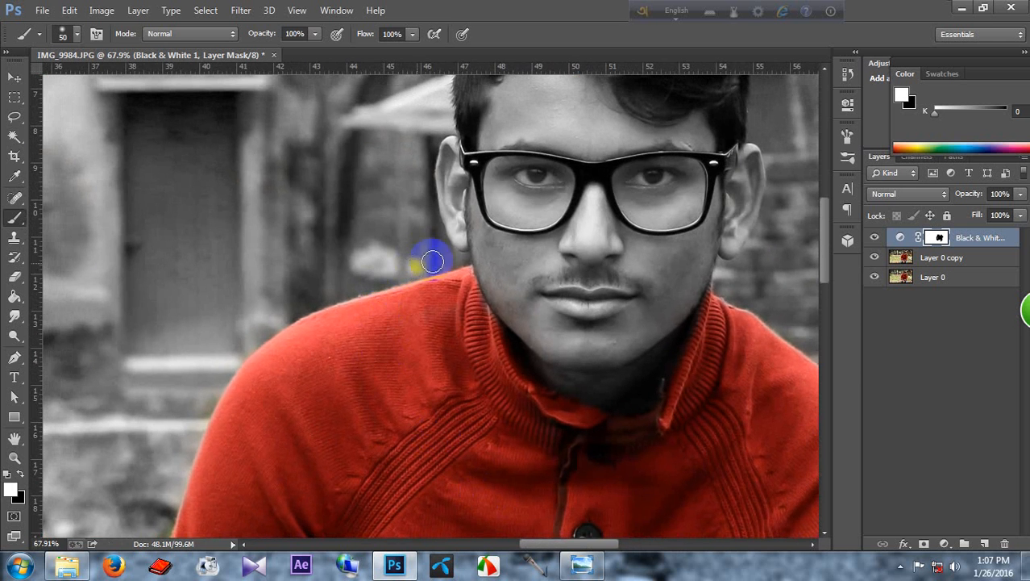
{"action": "mouse_move", "coordinate": [419, 268]}
{"action": "left_mouse_down"}
{"action": "mouse_move", "coordinate": [378, 273]}
{"action": "mouse_move", "coordinate": [283, 319]}
{"action": "left_mouse_up"}
{"action": "left_click_drag", "start_coordinate": [231, 358], "coordinate": [207, 396]}
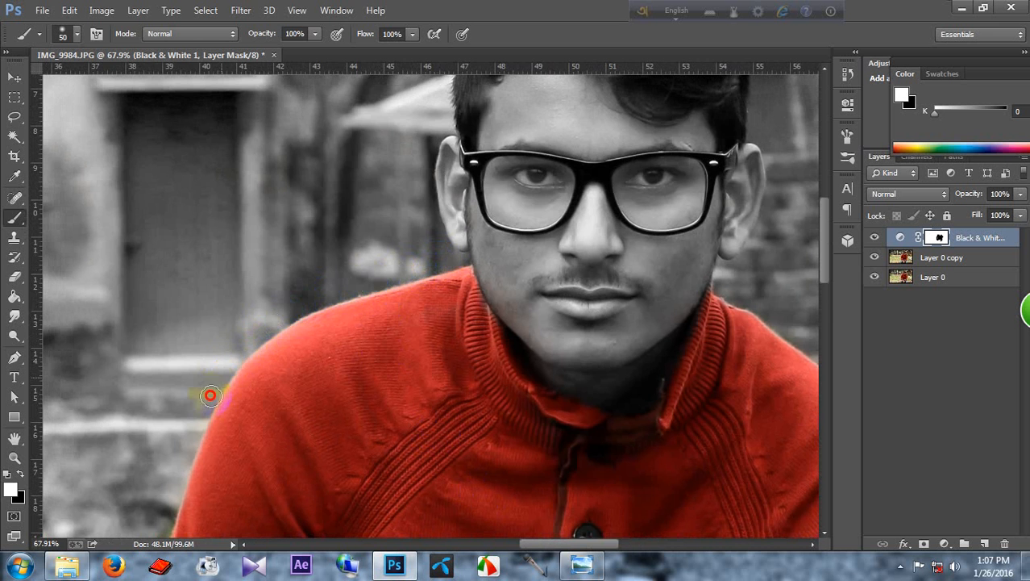
{"action": "key", "text": "space"}
{"action": "left_click_drag", "start_coordinate": [361, 370], "coordinate": [396, 235]}
{"action": "left_click_drag", "start_coordinate": [250, 308], "coordinate": [233, 375]}
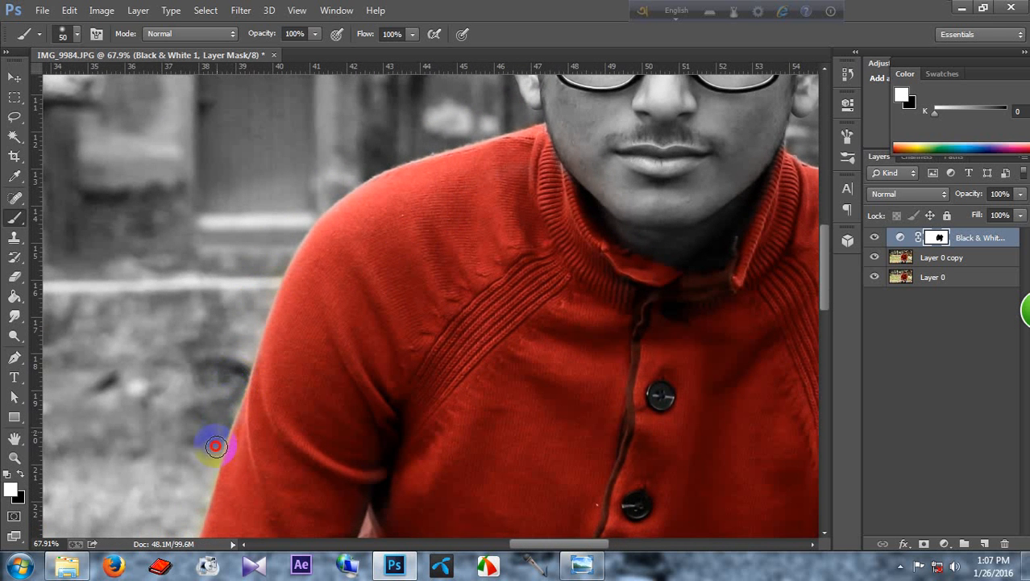
Clean the background spill along the left-side sleeve's outer edge down to the elbow with the white mask brush.
{"action": "key", "text": "space"}
{"action": "left_click_drag", "start_coordinate": [392, 301], "coordinate": [424, 138]}
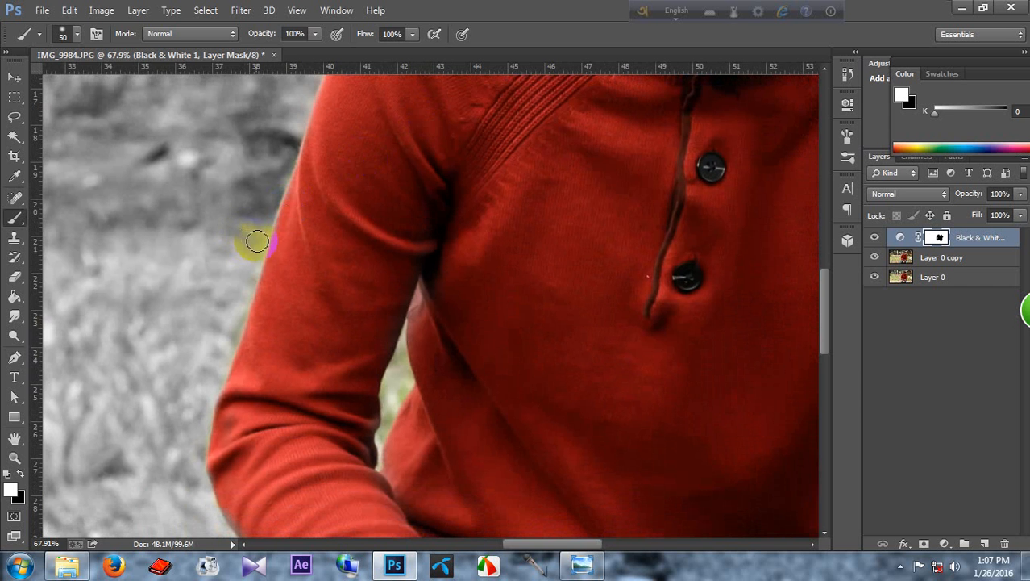
{"action": "left_click_drag", "start_coordinate": [256, 242], "coordinate": [214, 364]}
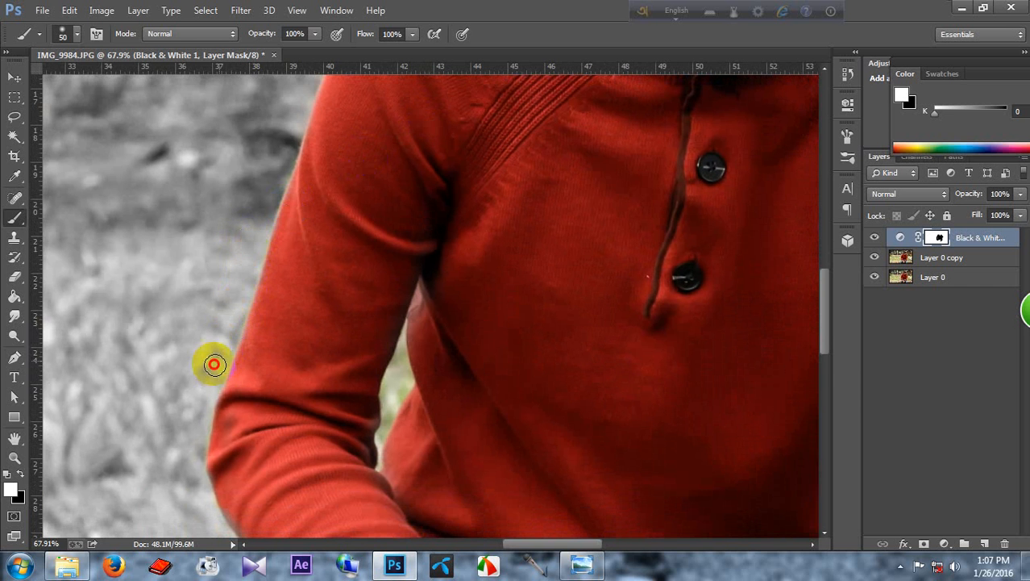
{"action": "key", "text": "space"}
{"action": "left_click_drag", "start_coordinate": [408, 302], "coordinate": [423, 182]}
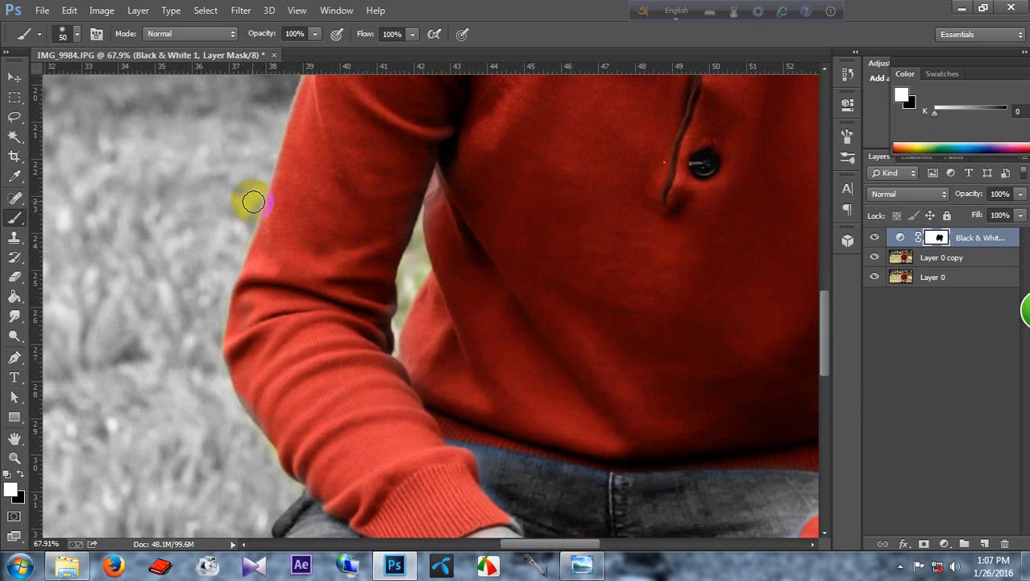
{"action": "left_click_drag", "start_coordinate": [253, 201], "coordinate": [213, 341]}
Paint white on the mask below the left-side elbow along the forearm's outer edge.
{"action": "key", "text": "space"}
{"action": "left_click_drag", "start_coordinate": [333, 232], "coordinate": [301, 122]}
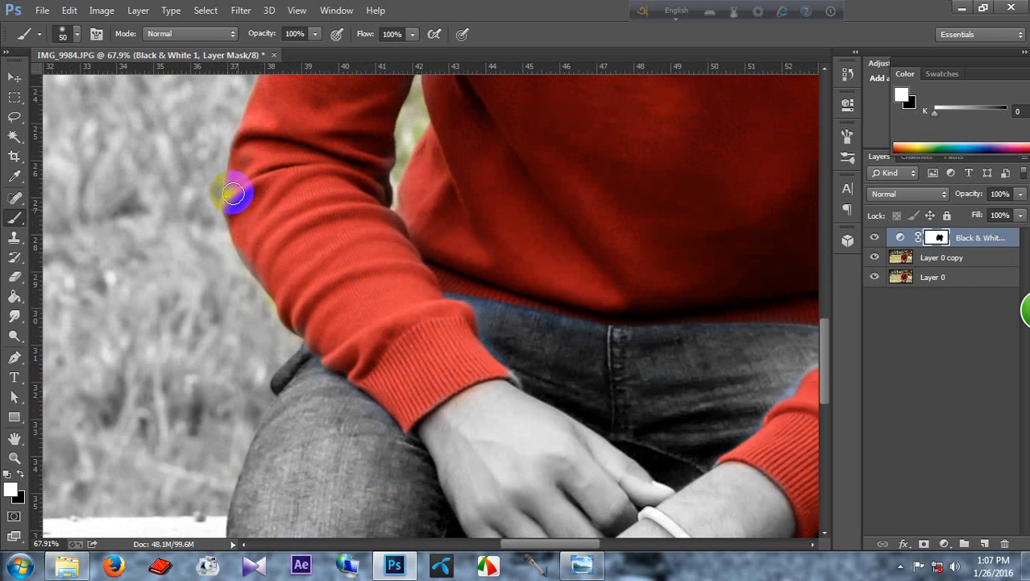
{"action": "mouse_move", "coordinate": [241, 211]}
{"action": "left_mouse_down"}
{"action": "mouse_move", "coordinate": [246, 193]}
{"action": "mouse_move", "coordinate": [236, 205]}
{"action": "mouse_move", "coordinate": [253, 256]}
{"action": "mouse_move", "coordinate": [294, 305]}
{"action": "mouse_move", "coordinate": [272, 285]}
{"action": "left_mouse_up"}
{"action": "left_click", "coordinate": [20, 475]}
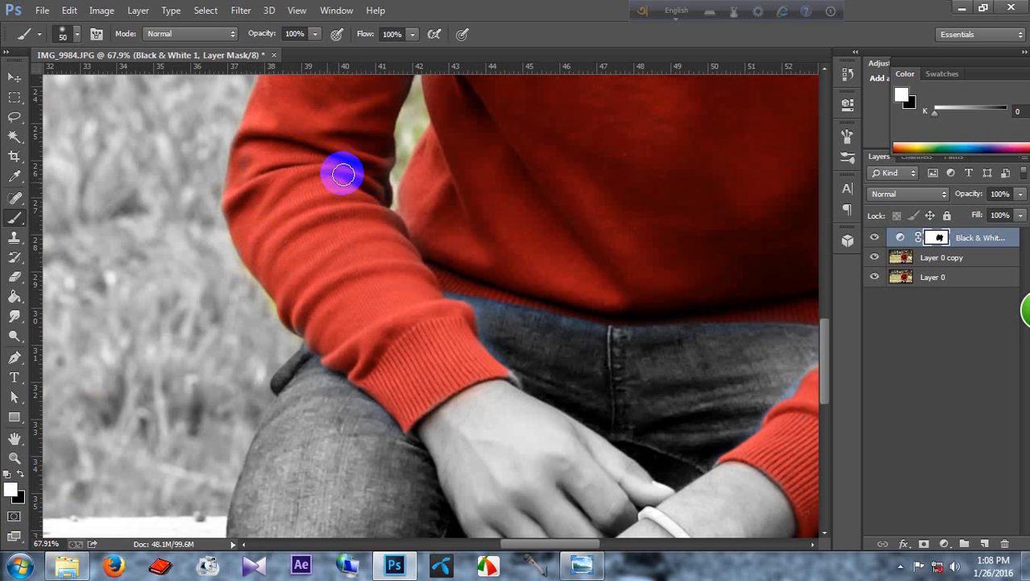
Turn the gap between the left-side arm and the torso black and white, reducing the mask brush to 35 px.
{"action": "left_click_drag", "start_coordinate": [403, 107], "coordinate": [404, 153]}
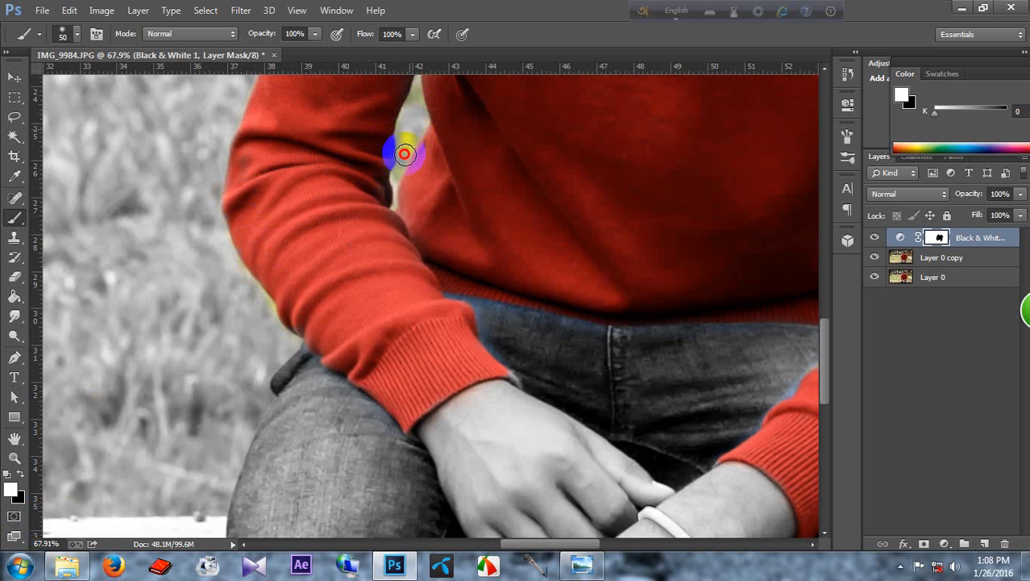
{"action": "scroll", "coordinate": [426, 225], "scroll_direction": "up", "scroll_amount": 2}
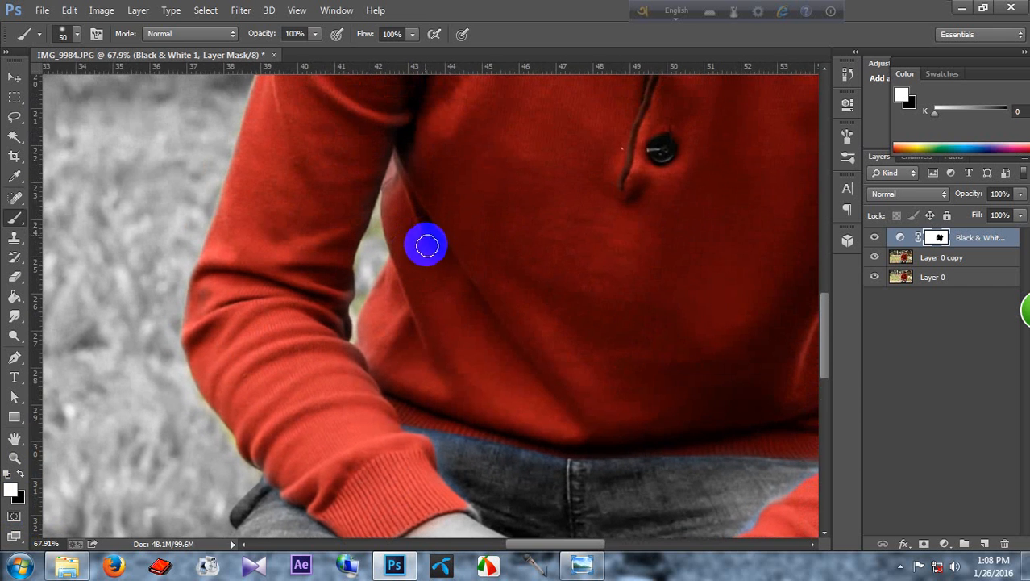
{"action": "scroll", "coordinate": [437, 253], "scroll_direction": "up", "scroll_amount": 1}
{"action": "scroll", "coordinate": [431, 258], "scroll_direction": "up", "scroll_amount": 3}
{"action": "key", "text": "["}
{"action": "key", "text": "["}
{"action": "key", "text": "["}
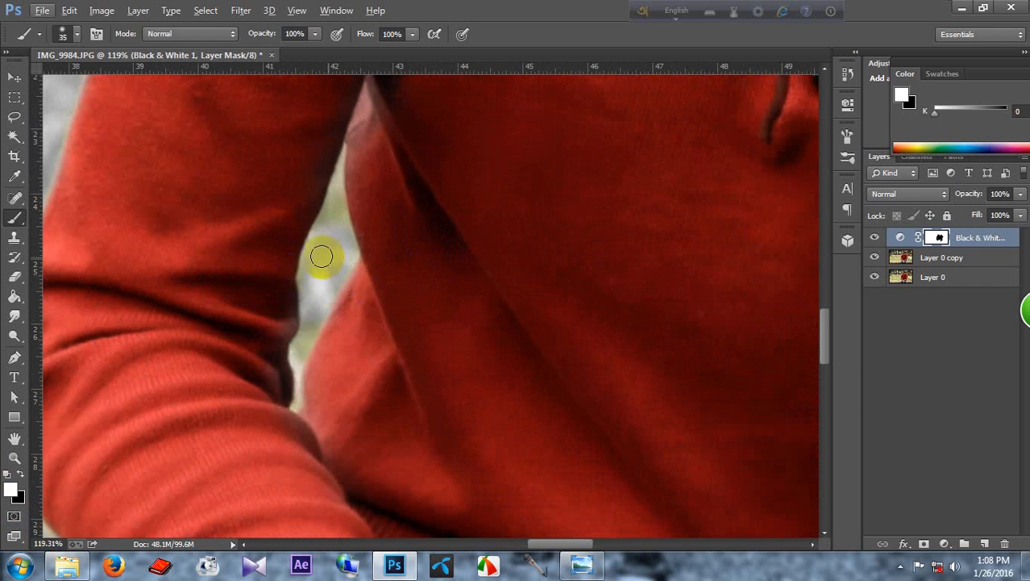
{"action": "left_click", "coordinate": [337, 217]}
{"action": "mouse_move", "coordinate": [338, 237]}
{"action": "left_mouse_down"}
{"action": "mouse_move", "coordinate": [306, 350]}
{"action": "mouse_move", "coordinate": [283, 387]}
{"action": "mouse_move", "coordinate": [322, 341]}
{"action": "left_mouse_up"}
Clean the edges and narrow lower end of the left-side arm gap with a 15 px brush.
{"action": "key", "text": "["}
{"action": "key", "text": "["}
{"action": "mouse_move", "coordinate": [315, 282]}
{"action": "left_mouse_down"}
{"action": "mouse_move", "coordinate": [344, 199]}
{"action": "mouse_move", "coordinate": [349, 217]}
{"action": "mouse_move", "coordinate": [345, 167]}
{"action": "mouse_move", "coordinate": [325, 234]}
{"action": "mouse_move", "coordinate": [342, 203]}
{"action": "mouse_move", "coordinate": [358, 268]}
{"action": "mouse_move", "coordinate": [315, 298]}
{"action": "mouse_move", "coordinate": [311, 289]}
{"action": "mouse_move", "coordinate": [308, 389]}
{"action": "left_mouse_up"}
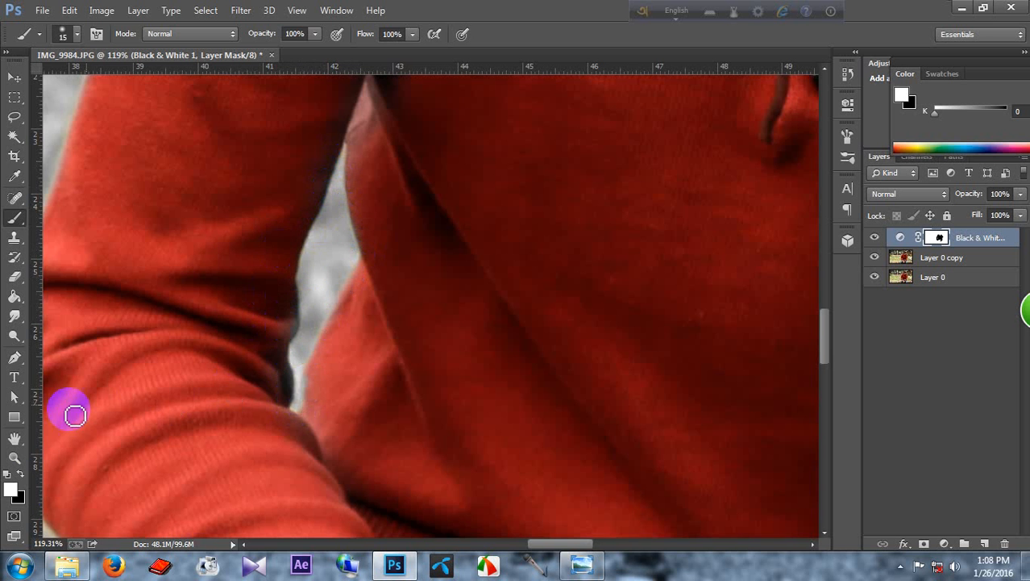
Switch the mask paint back to black and check the whole photo.
{"action": "left_click", "coordinate": [23, 481]}
{"action": "mouse_move", "coordinate": [314, 313]}
{"action": "left_mouse_down"}
{"action": "mouse_move", "coordinate": [296, 335]}
{"action": "mouse_move", "coordinate": [295, 295]}
{"action": "mouse_move", "coordinate": [291, 399]}
{"action": "mouse_move", "coordinate": [288, 377]}
{"action": "mouse_move", "coordinate": [296, 387]}
{"action": "mouse_move", "coordinate": [281, 408]}
{"action": "mouse_move", "coordinate": [303, 311]}
{"action": "mouse_move", "coordinate": [285, 281]}
{"action": "mouse_move", "coordinate": [144, 218]}
{"action": "mouse_move", "coordinate": [94, 266]}
{"action": "mouse_move", "coordinate": [219, 258]}
{"action": "mouse_move", "coordinate": [159, 280]}
{"action": "mouse_move", "coordinate": [162, 210]}
{"action": "mouse_move", "coordinate": [90, 240]}
{"action": "mouse_move", "coordinate": [72, 207]}
{"action": "mouse_move", "coordinate": [72, 234]}
{"action": "left_mouse_up"}
{"action": "scroll", "coordinate": [206, 235], "scroll_direction": "down", "scroll_amount": 10}
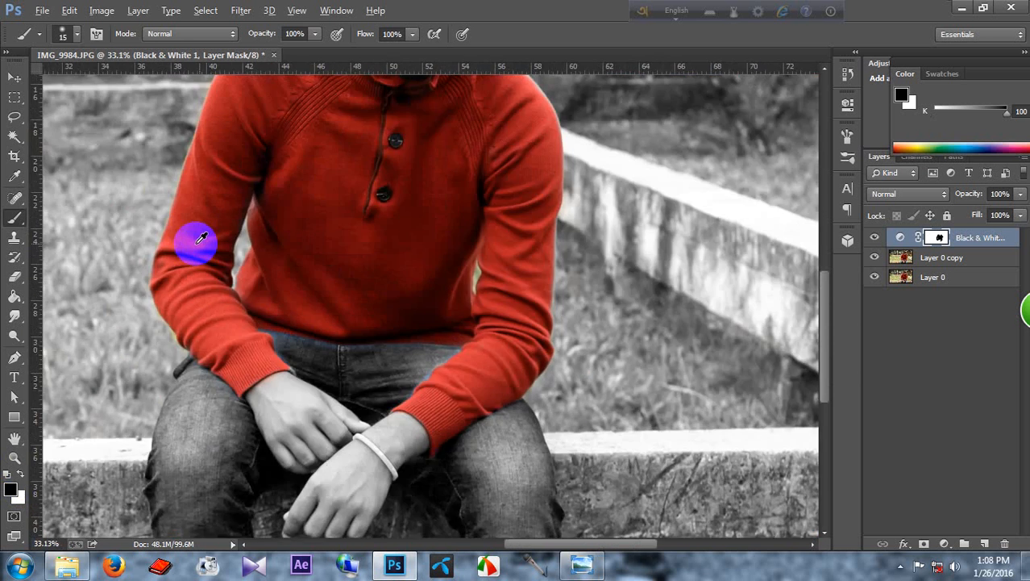
{"action": "scroll", "coordinate": [202, 235], "scroll_direction": "down", "scroll_amount": 2}
{"action": "scroll", "coordinate": [201, 236], "scroll_direction": "up", "scroll_amount": 1}
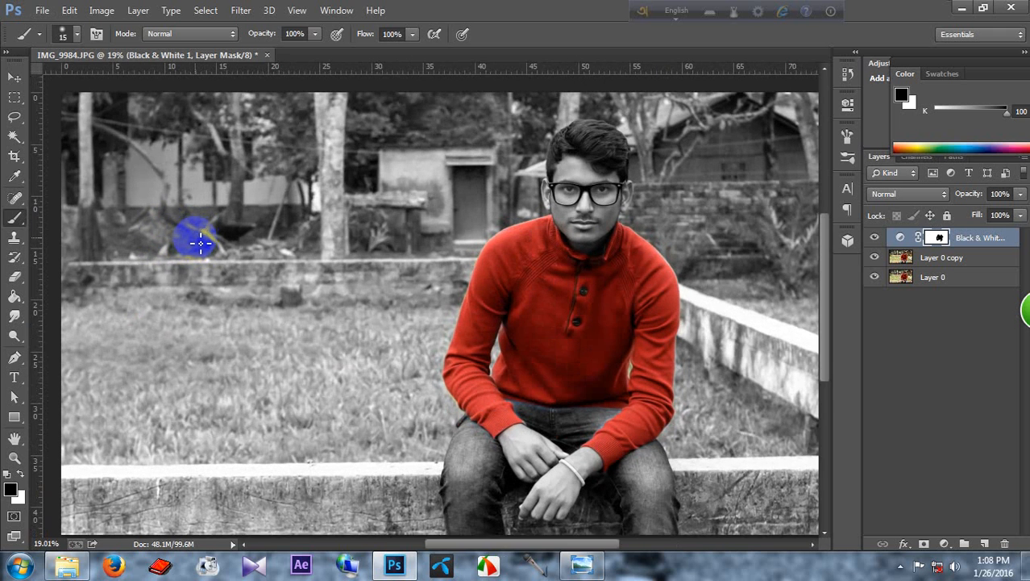
{"action": "scroll", "coordinate": [200, 242], "scroll_direction": "down", "scroll_amount": 1}
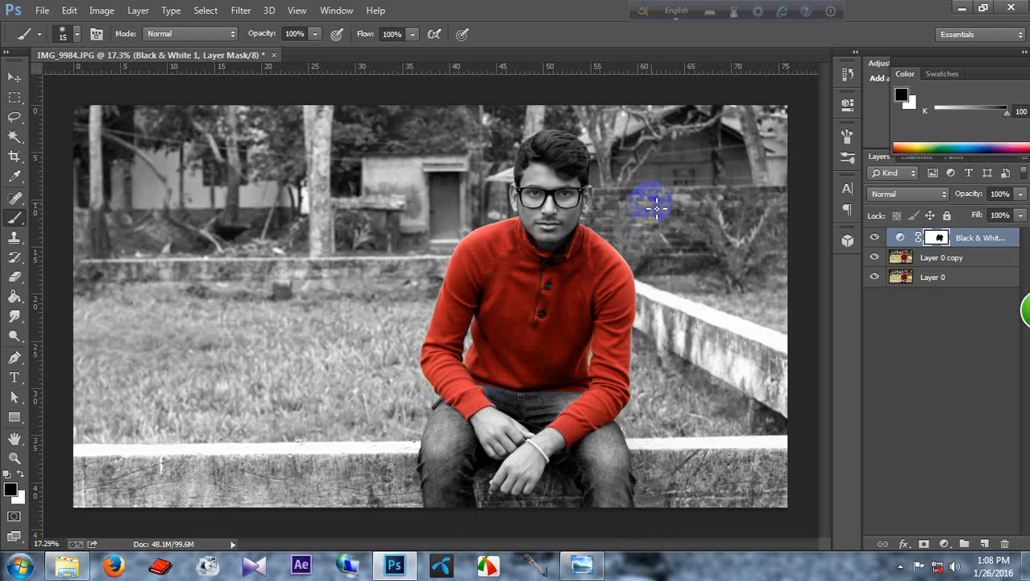
Add a new layer above the Black & White adjustment and apply the merged RGB image to it with Multiply blending at 100% opacity.
{"action": "left_click", "coordinate": [940, 237]}
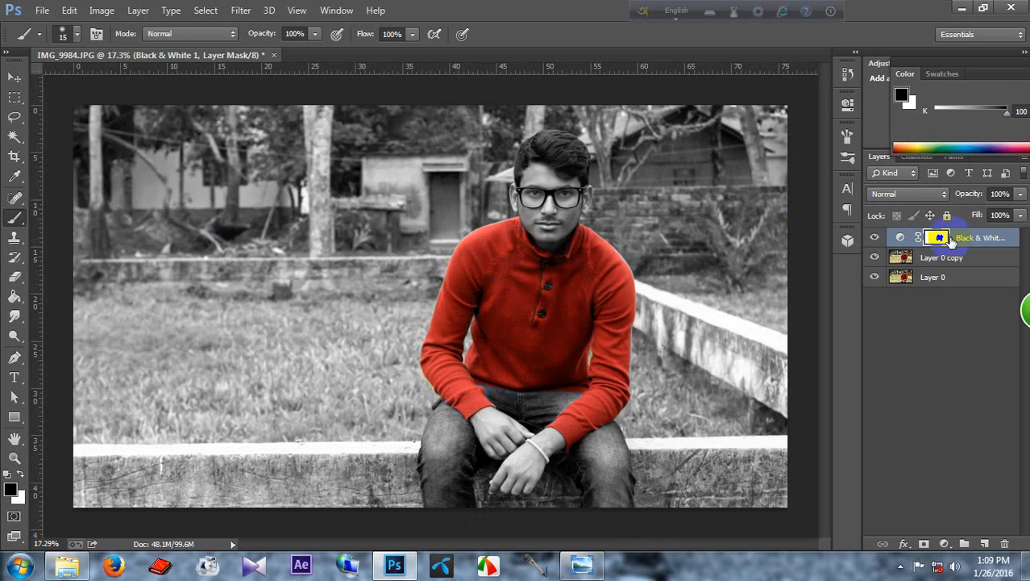
{"action": "left_click", "coordinate": [900, 238]}
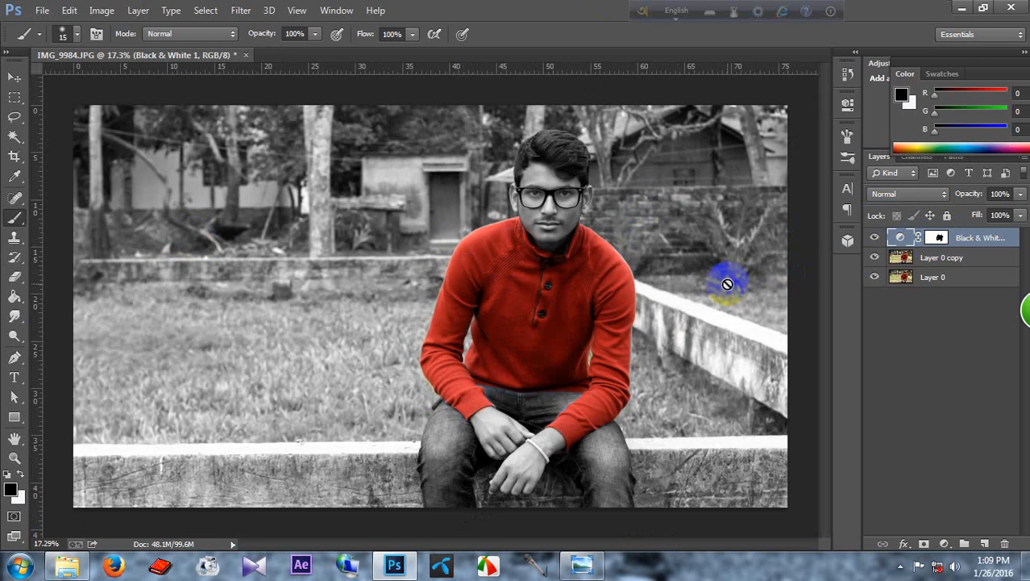
{"action": "left_click", "coordinate": [938, 237]}
{"action": "left_click", "coordinate": [985, 545]}
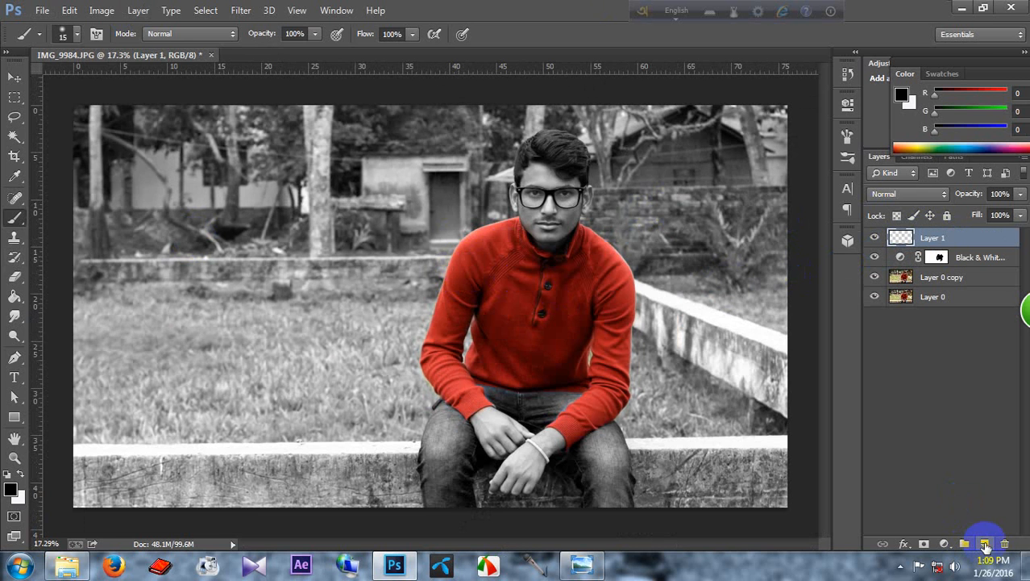
{"action": "left_click", "coordinate": [119, 11]}
{"action": "left_click", "coordinate": [139, 223]}
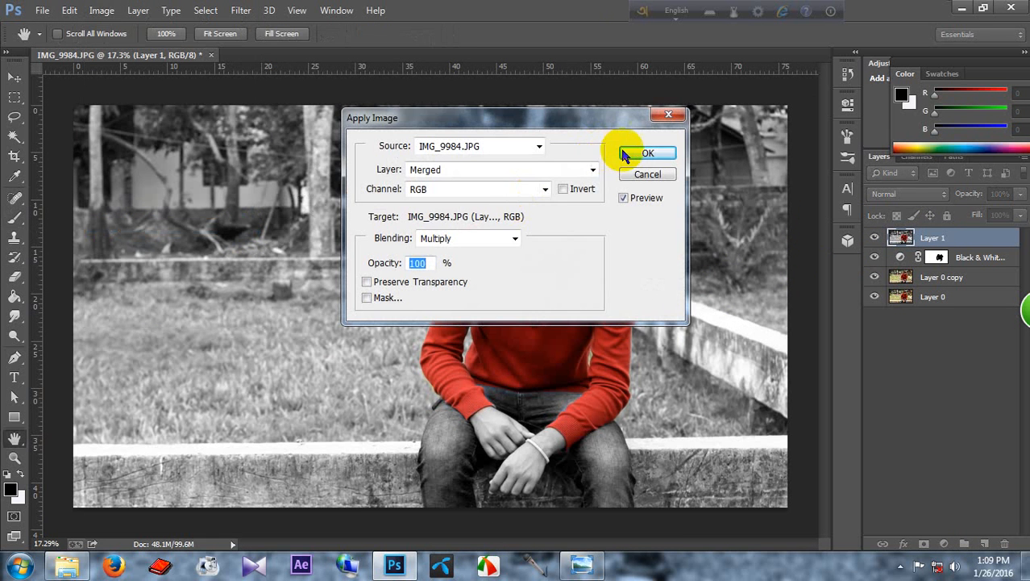
{"action": "left_click", "coordinate": [645, 153]}
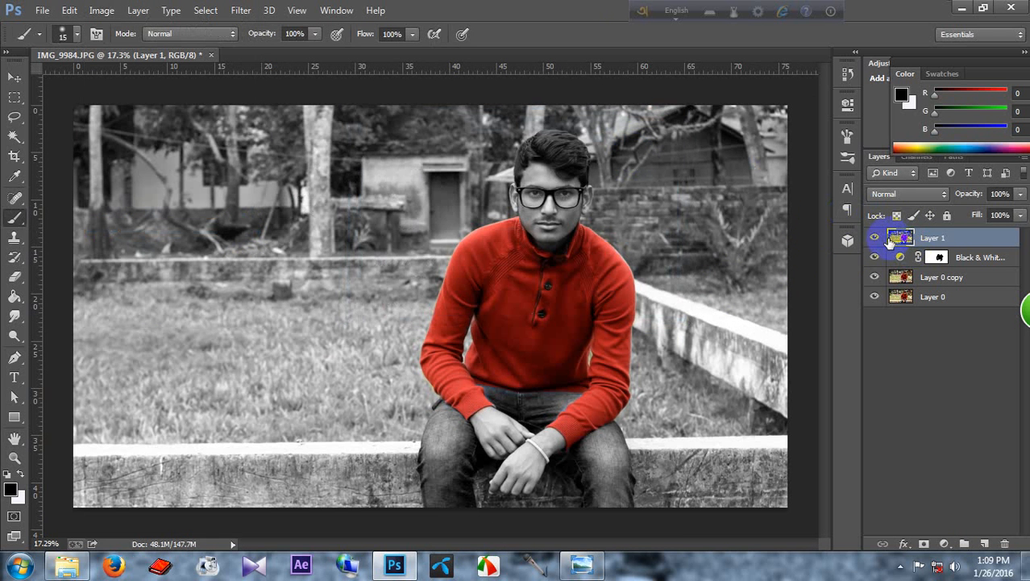
Open the Camera Raw Filter on Layer 1 and set the temperature to -1 and the tint to +11.
{"action": "left_click", "coordinate": [243, 10]}
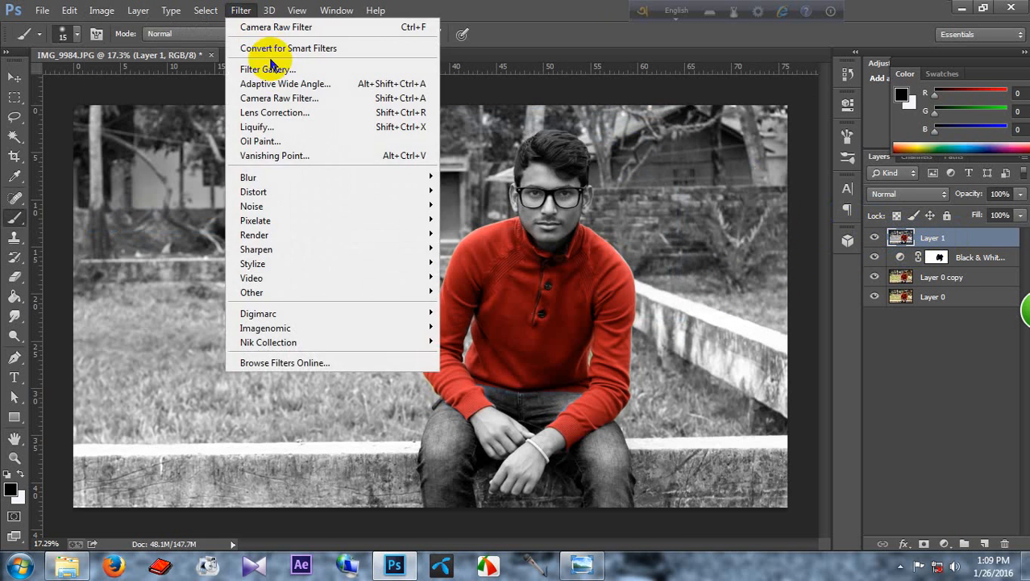
{"action": "left_click", "coordinate": [291, 100]}
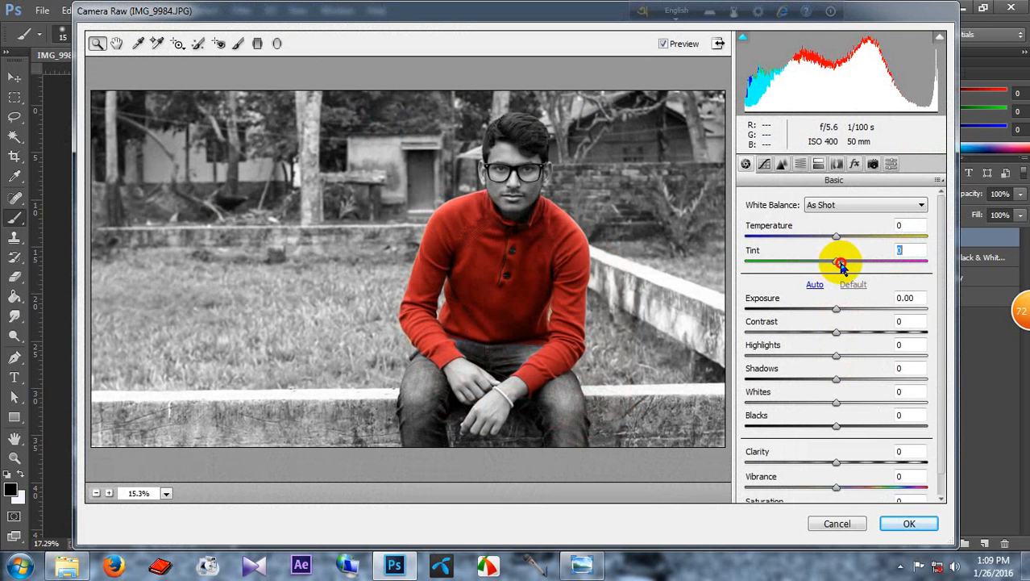
{"action": "left_click_drag", "start_coordinate": [842, 266], "coordinate": [854, 268]}
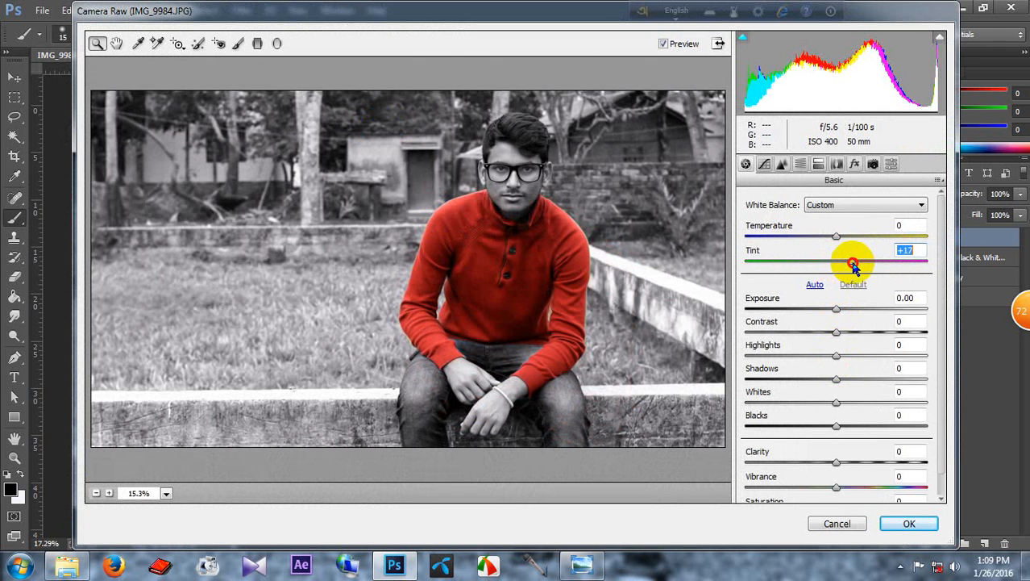
{"action": "left_click_drag", "start_coordinate": [836, 234], "coordinate": [831, 237]}
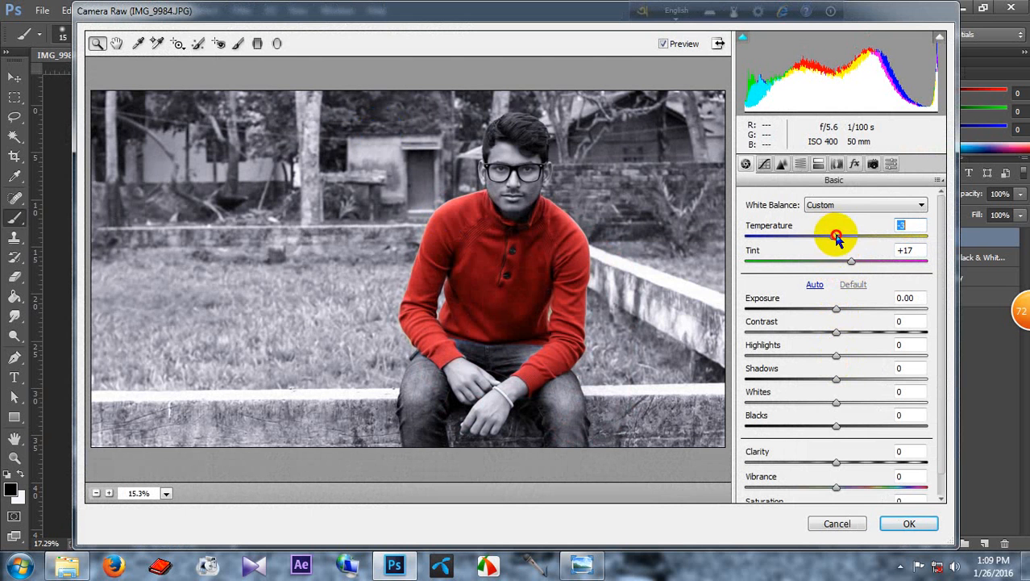
{"action": "left_click", "coordinate": [852, 264]}
{"action": "left_click_drag", "start_coordinate": [854, 266], "coordinate": [841, 248]}
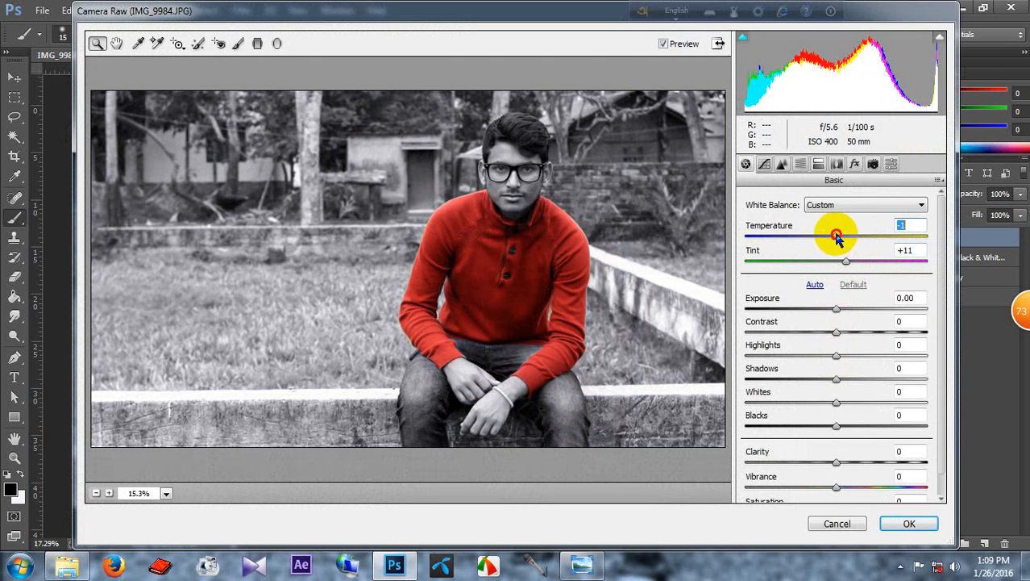
Set the sharpening amount to 10 and the luminance noise reduction to 8.
{"action": "left_click", "coordinate": [782, 165]}
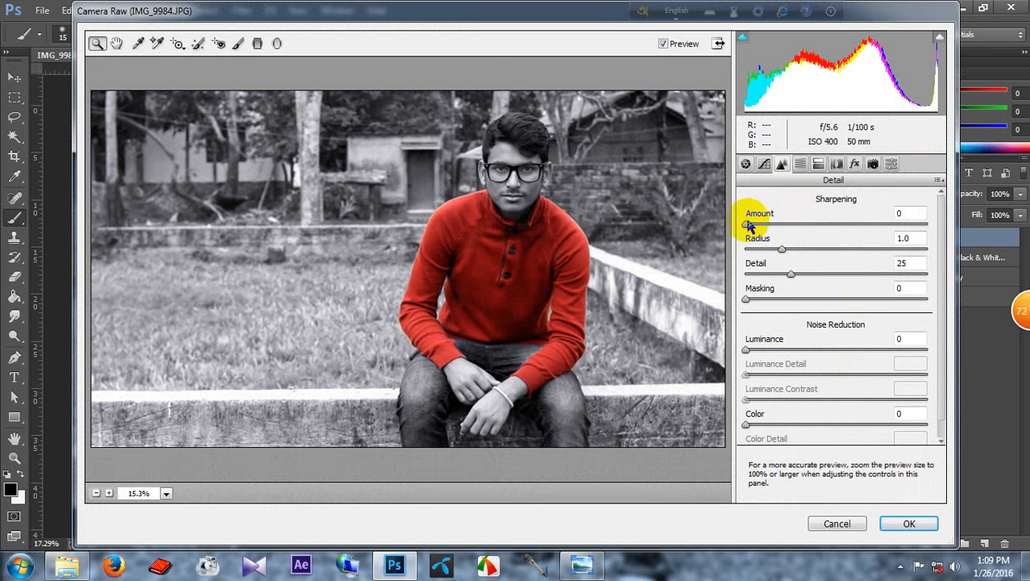
{"action": "left_click_drag", "start_coordinate": [747, 224], "coordinate": [757, 224]}
{"action": "left_click_drag", "start_coordinate": [753, 349], "coordinate": [762, 349]}
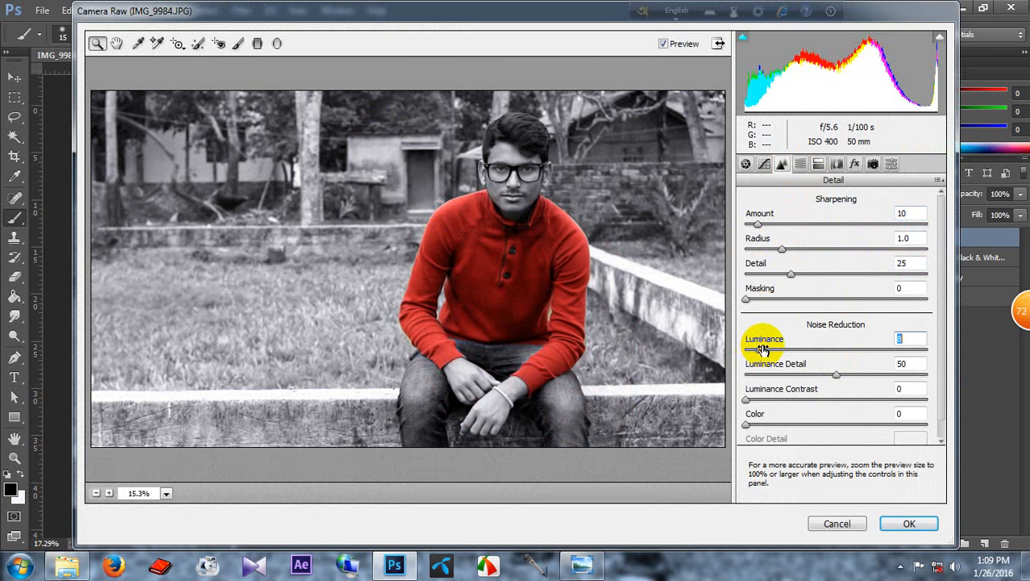
Add a Highlight Priority post-crop vignette with amount -32 and apply the Camera Raw filter to the layer.
{"action": "left_click", "coordinate": [855, 164]}
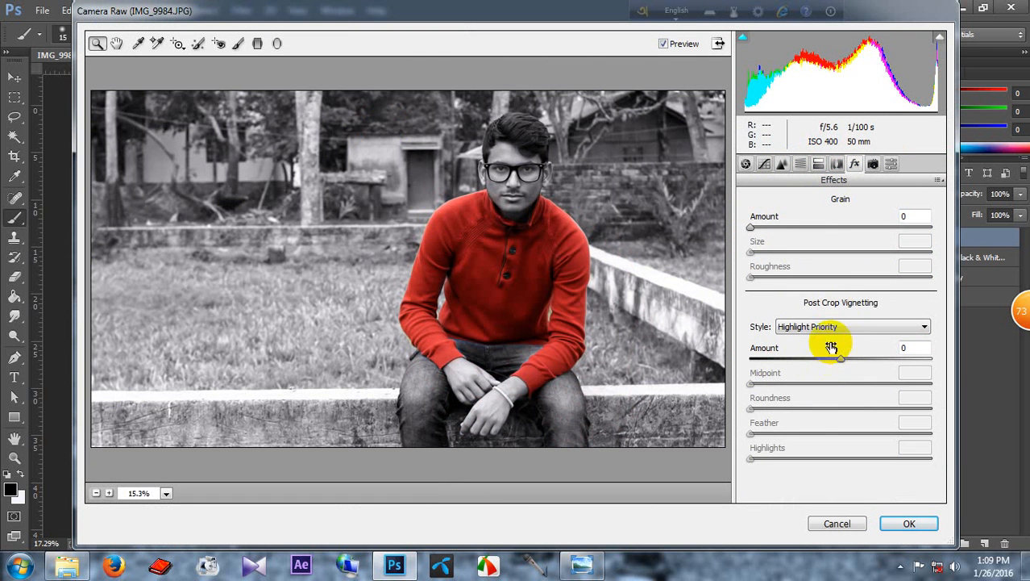
{"action": "left_click_drag", "start_coordinate": [839, 360], "coordinate": [810, 360]}
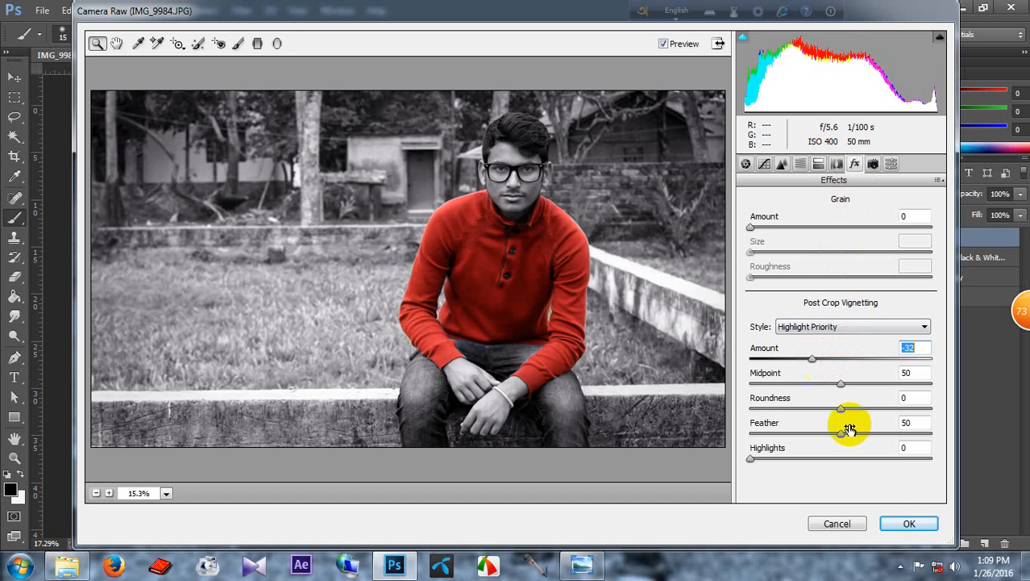
{"action": "left_click", "coordinate": [905, 525]}
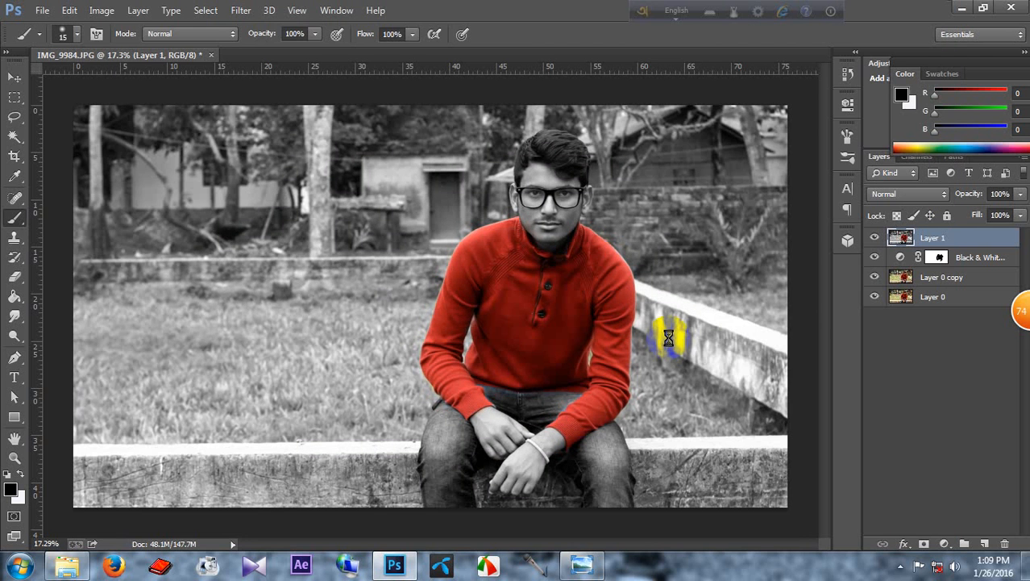